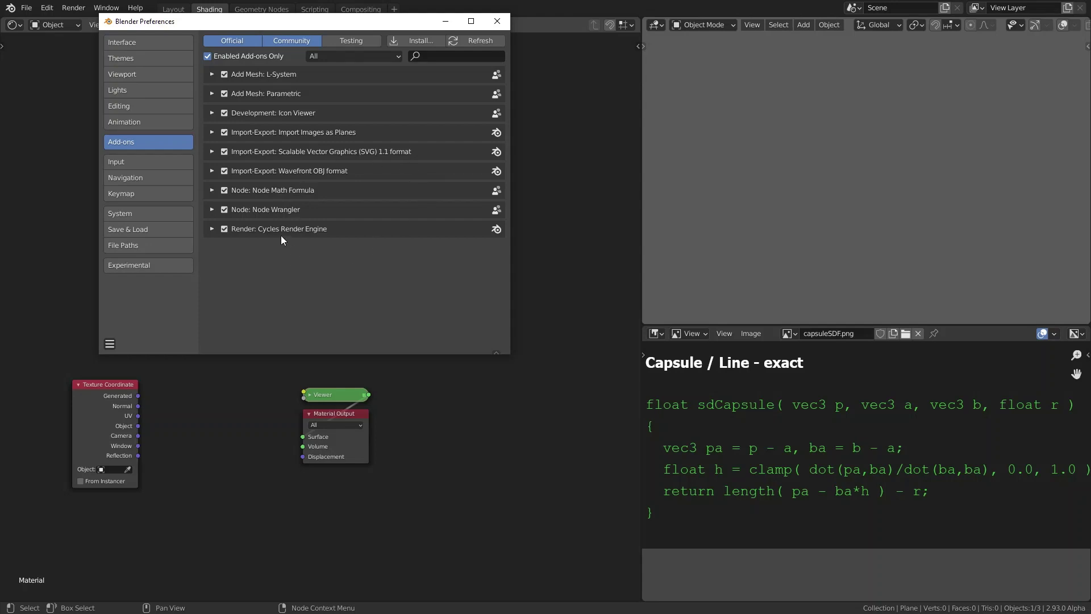
# - Expand the Node Math Formula add-on and toggle syntax-highlighting colours on, then off again
pyautogui.click(212, 190)
pyautogui.scroll(-1, 268, 208)
pyautogui.scroll(-3, 267, 208)
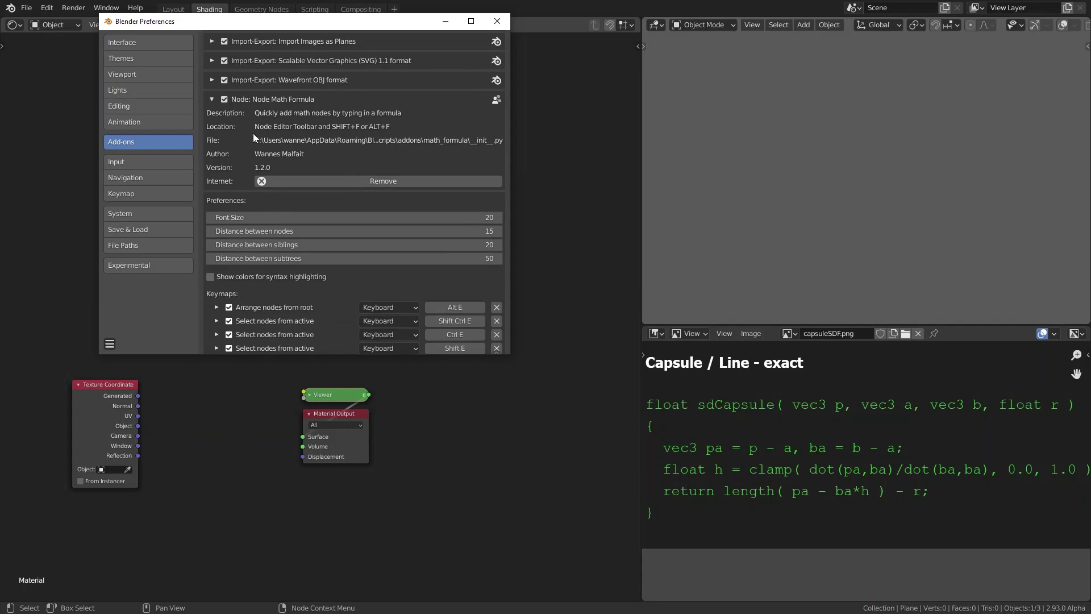
pyautogui.scroll(-3, 250, 139)
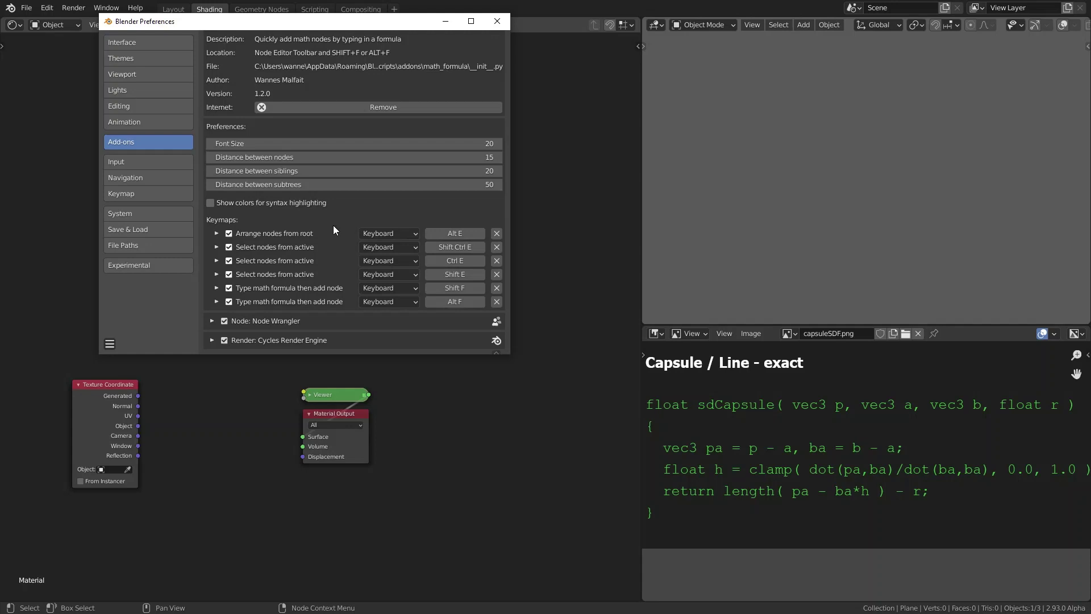
pyautogui.click(211, 202)
pyautogui.scroll(-3, 325, 285)
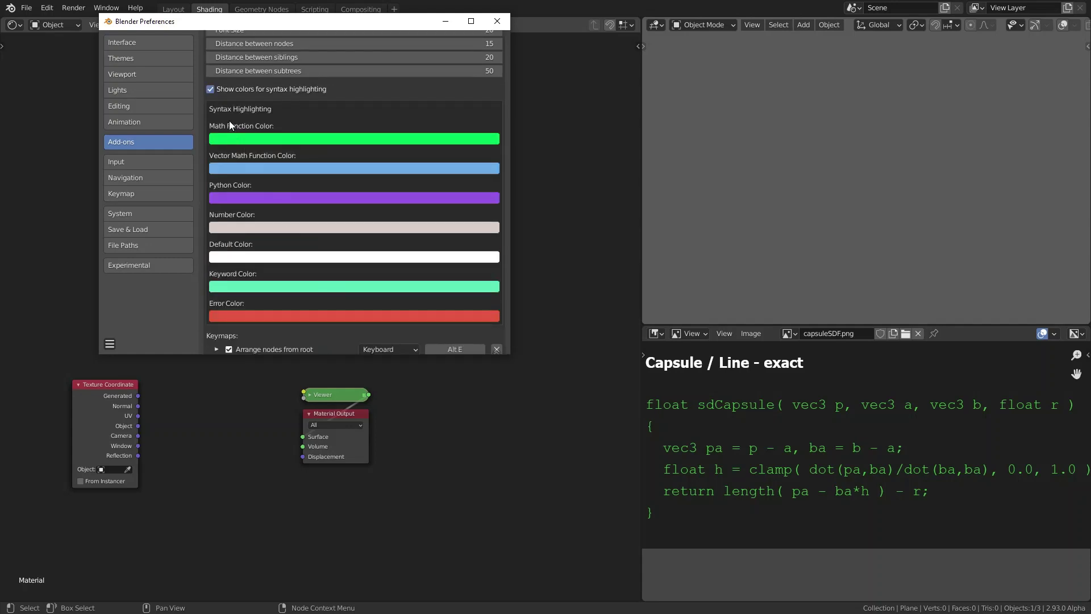
pyautogui.click(210, 89)
pyautogui.scroll(2, 372, 106)
pyautogui.scroll(2, 373, 106)
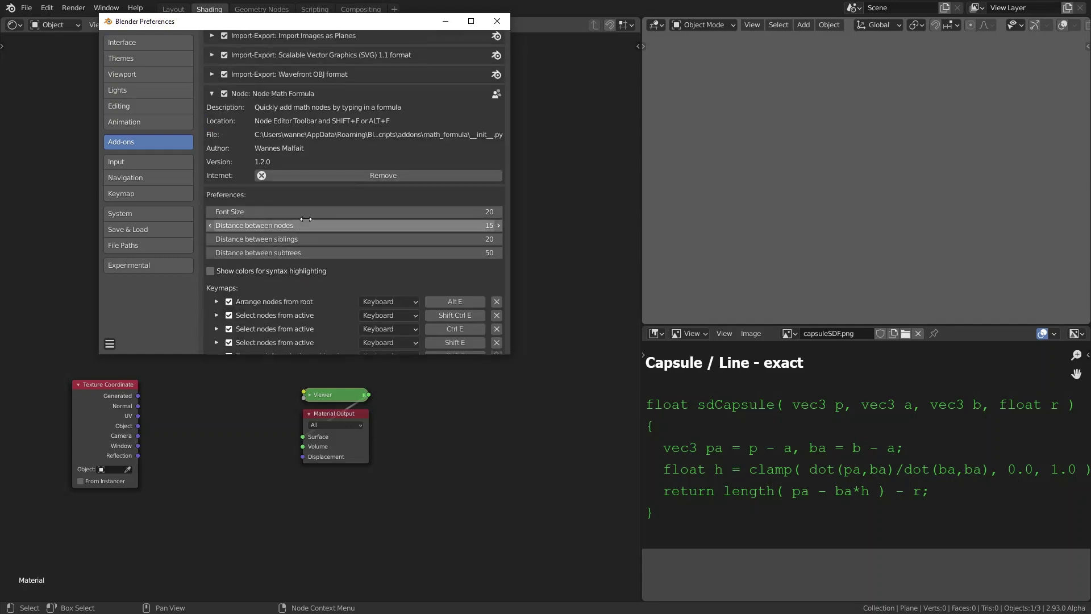
pyautogui.scroll(2, 372, 106)
# - Close preferences, toggle the N sidebar and move to the Geometry Nodes workspace
pyautogui.click(497, 21)
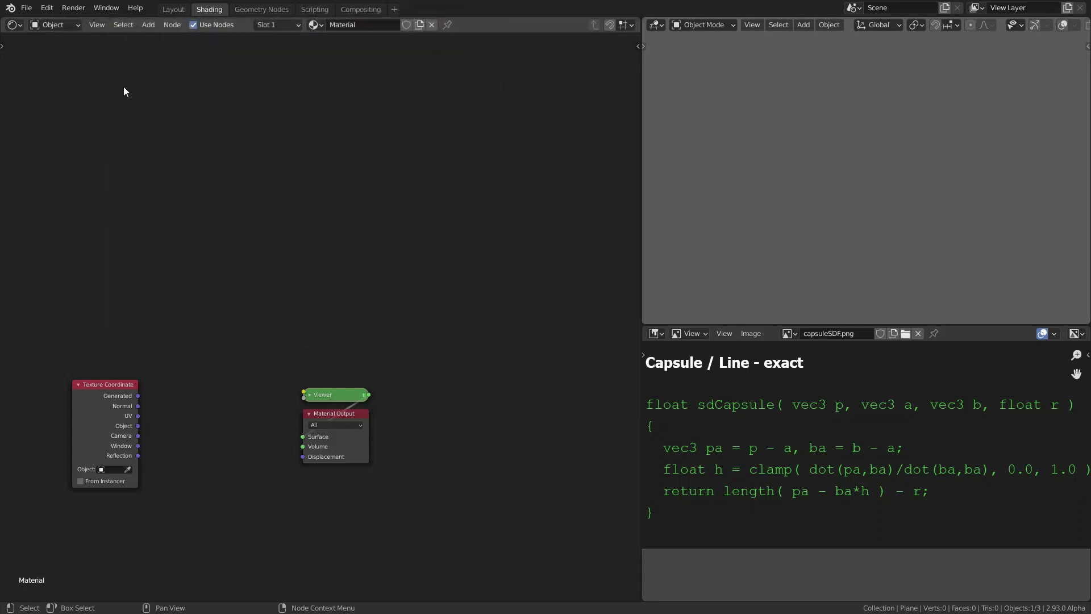
pyautogui.press('n')
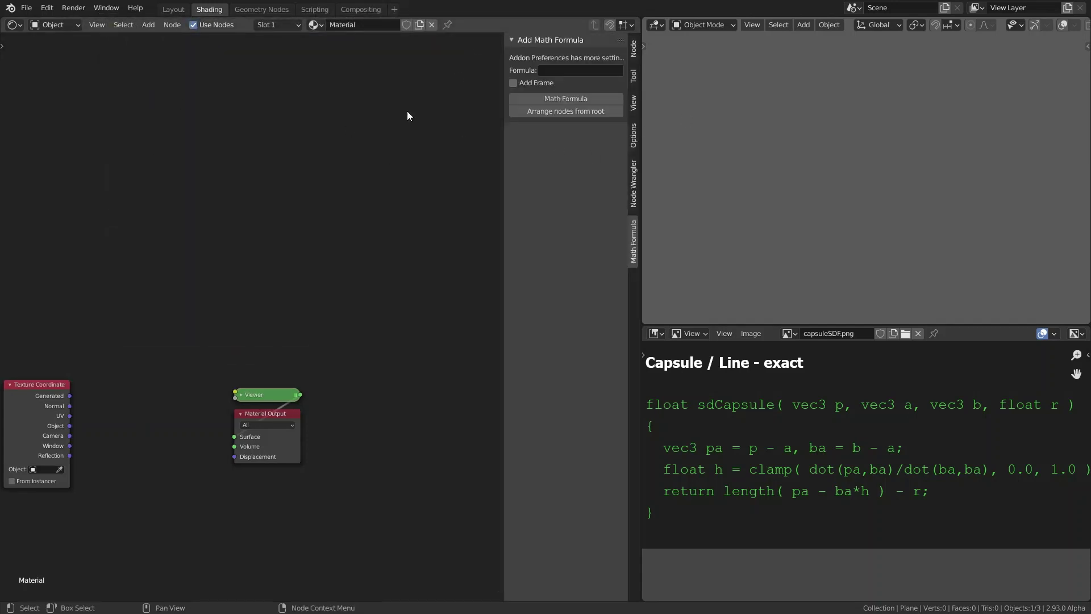
pyautogui.press('n')
pyautogui.click(274, 10)
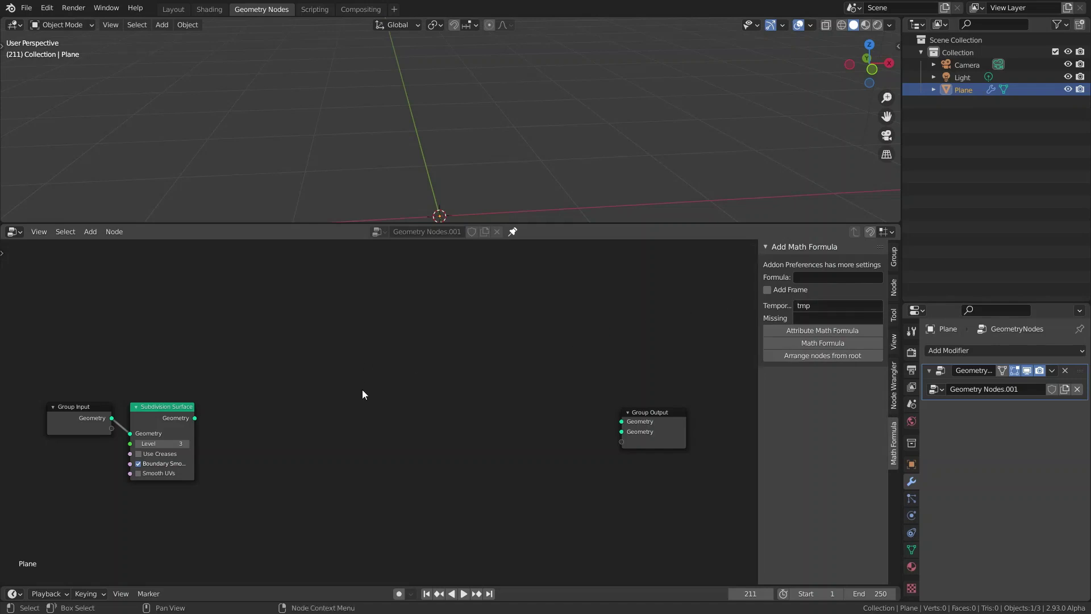
pyautogui.press('n')
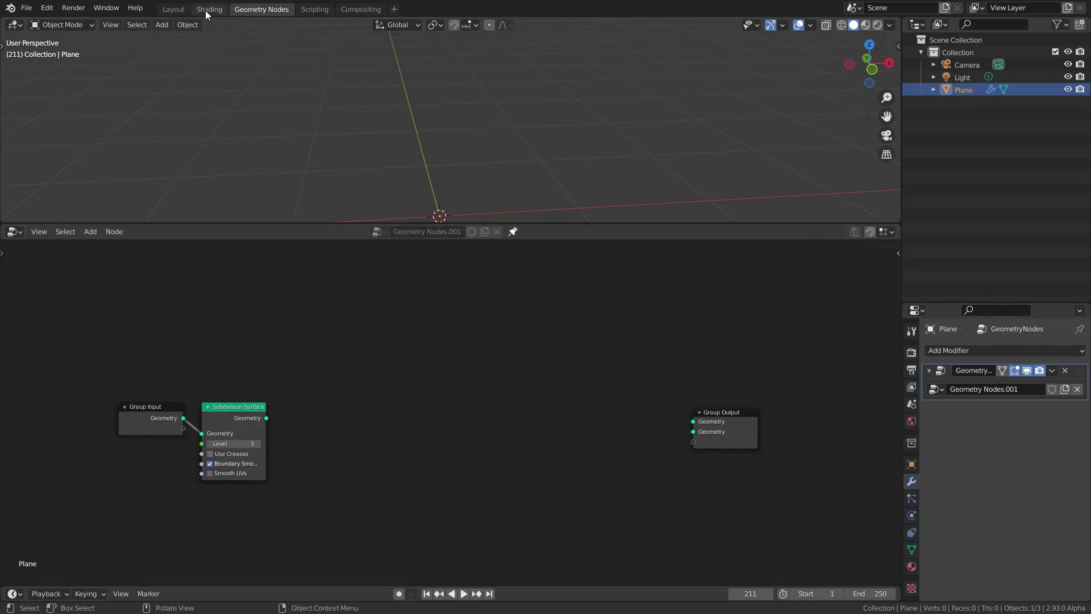
# - Flip between Shading and Geometry Nodes, settling on Shading with the shader nodes centred
pyautogui.click(205, 10)
pyautogui.scroll(-2, 333, 234)
pyautogui.scroll(-1, 331, 237)
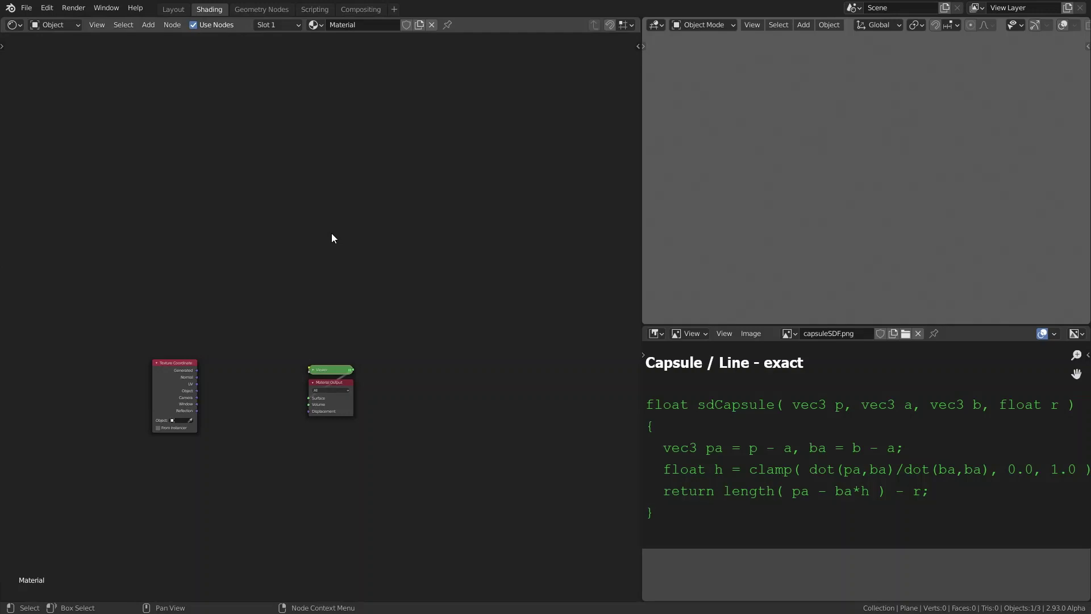
pyautogui.click(244, 10)
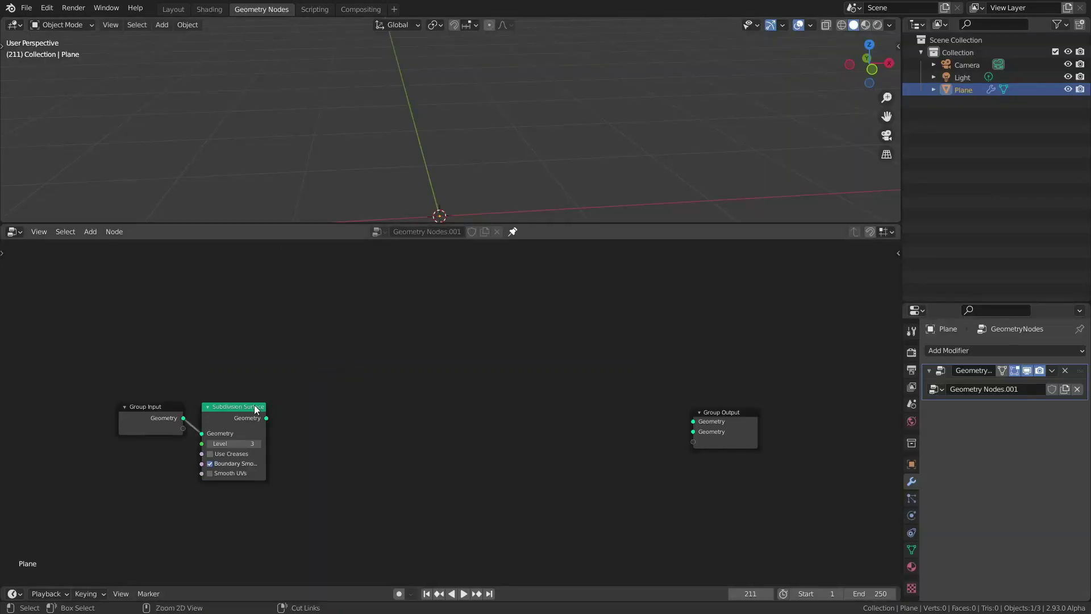
pyautogui.click(209, 8)
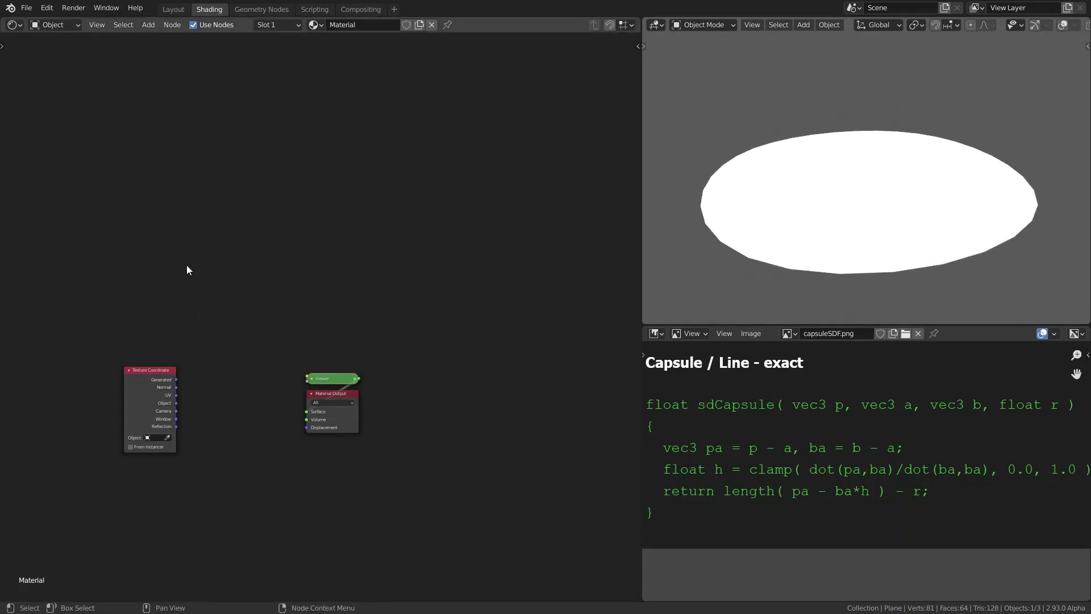
pyautogui.moveTo(187, 271); pyautogui.dragTo(201, 246, button='middle')
pyautogui.scroll(2, 192, 220)
pyautogui.moveTo(158, 203)
pyautogui.mouseDown(button='middle')
pyautogui.moveTo(138, 207)
pyautogui.moveTo(162, 163)
pyautogui.mouseUp(button='middle')
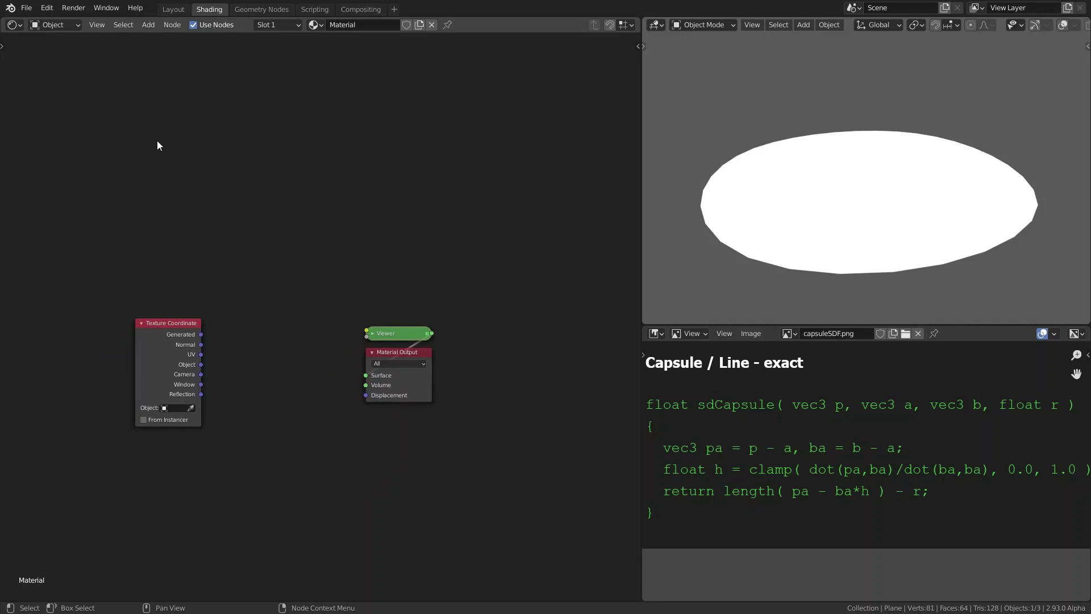
pyautogui.hotkey('ctrl', 'shift', 'f')
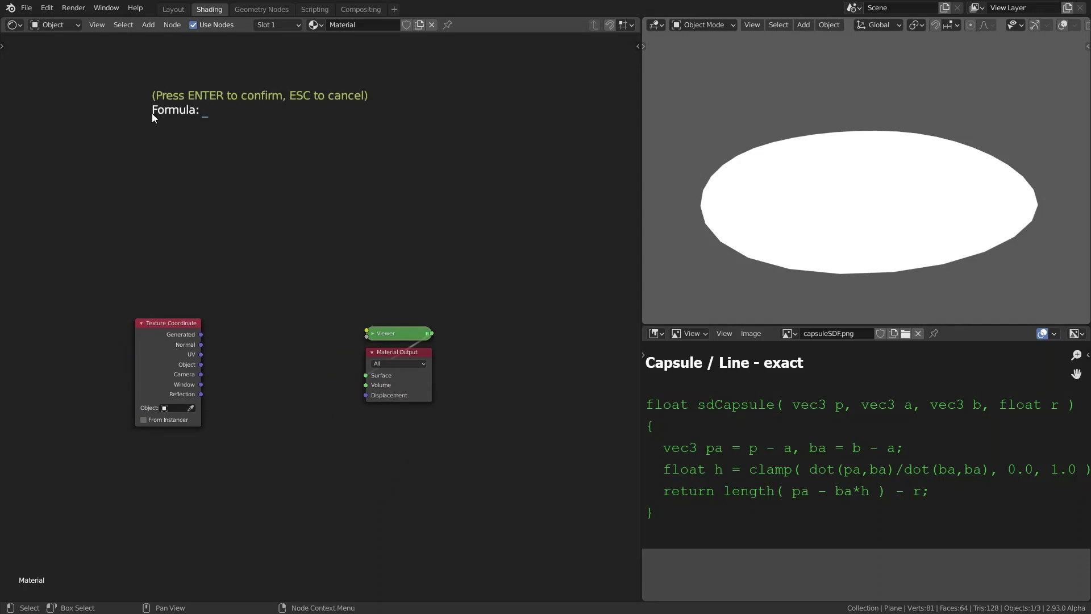
pyautogui.press('Escape')
pyautogui.hotkey('ctrl', 'shift', 'f')
pyautogui.press('Escape')
pyautogui.click(255, 10)
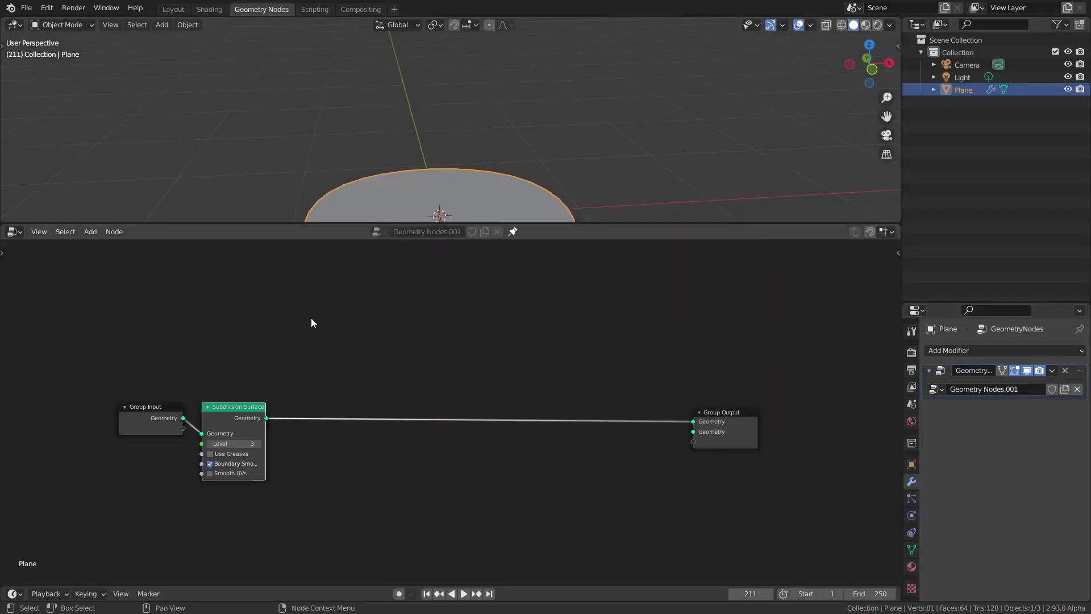
pyautogui.hotkey('ctrl', 'shift', 'f')
pyautogui.hotkey('ctrl', 'shift', 'f')
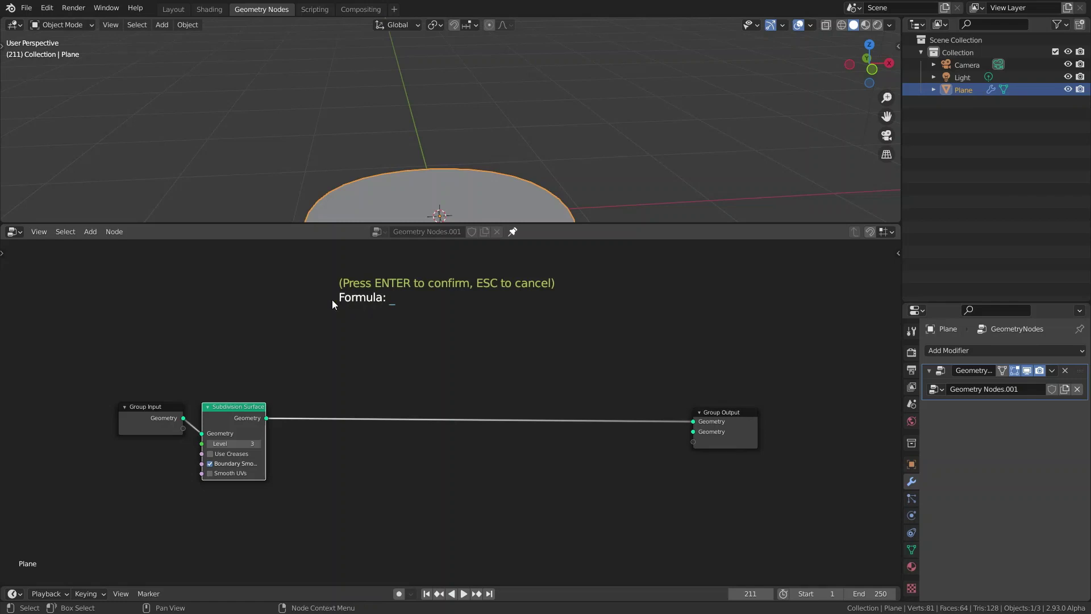
pyautogui.press('Escape')
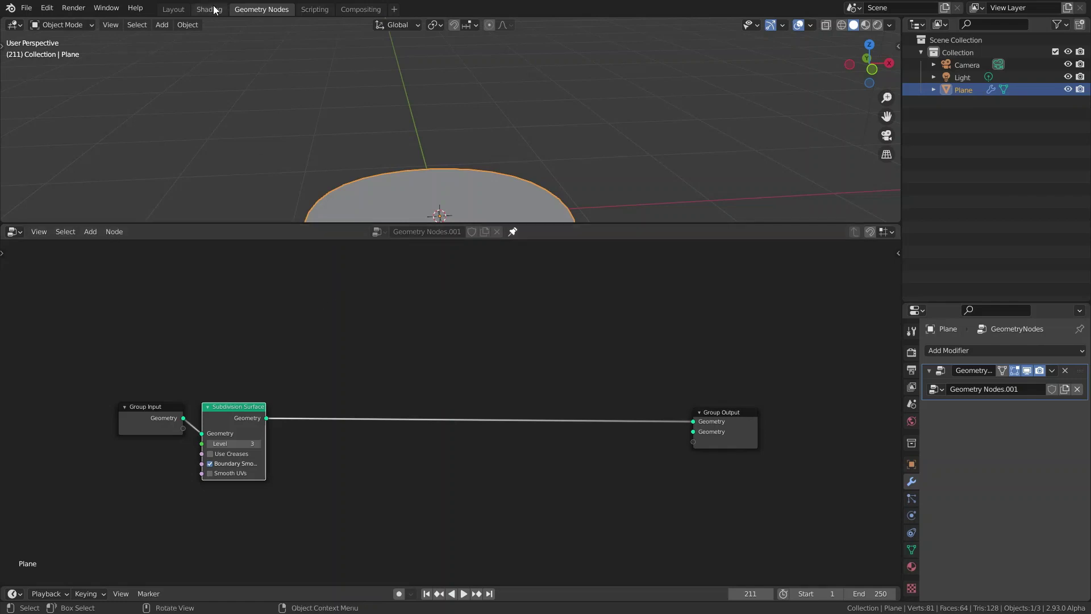
pyautogui.click(212, 10)
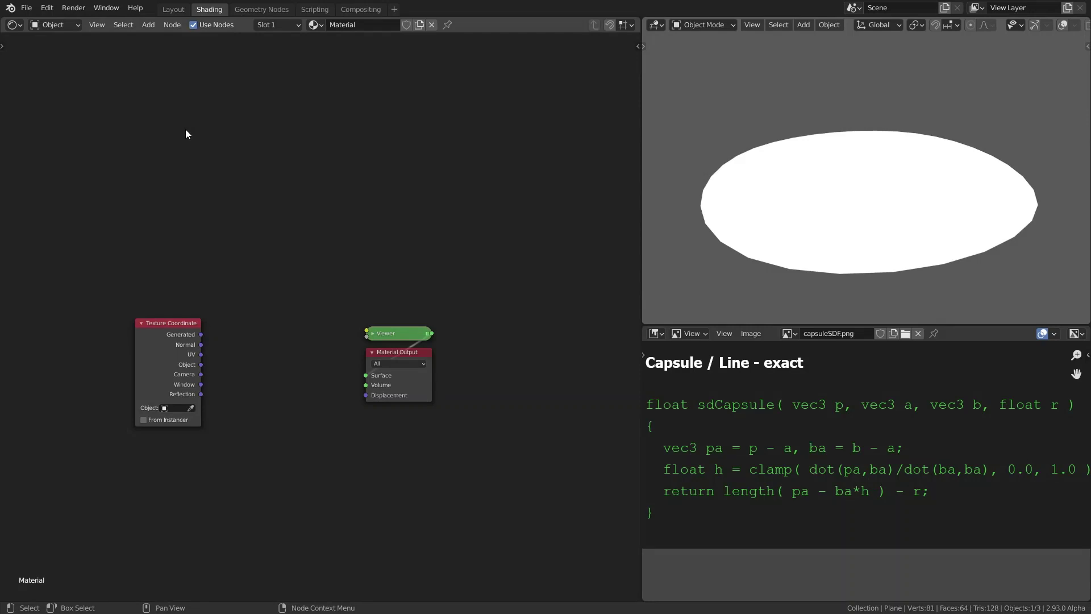
pyautogui.hotkey('ctrl', 'shift', 'f')
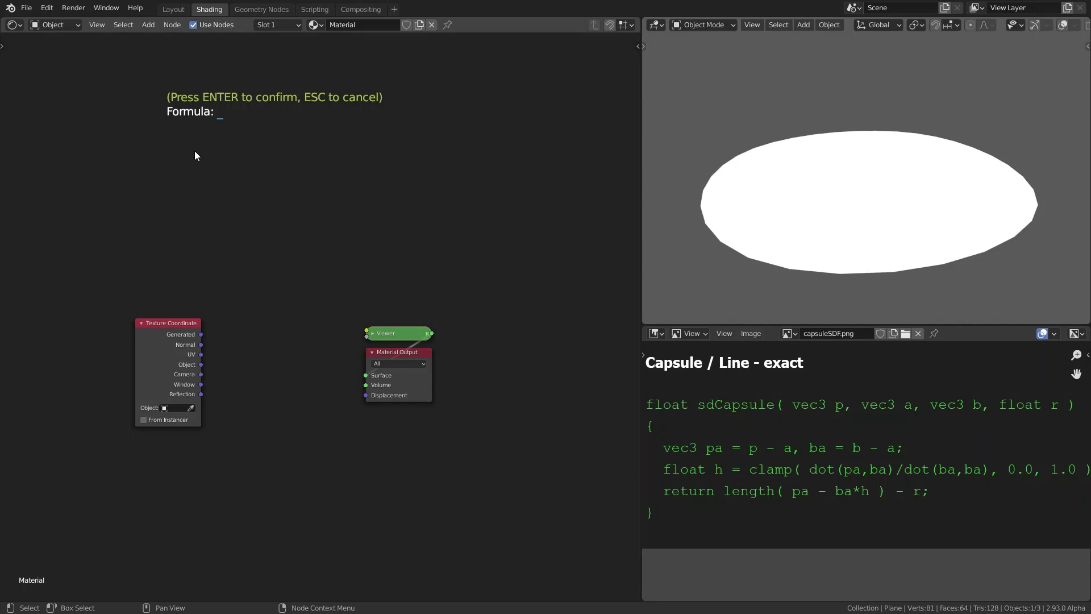
pyautogui.write('4+')
pyautogui.write('5')
pyautogui.press('Return')
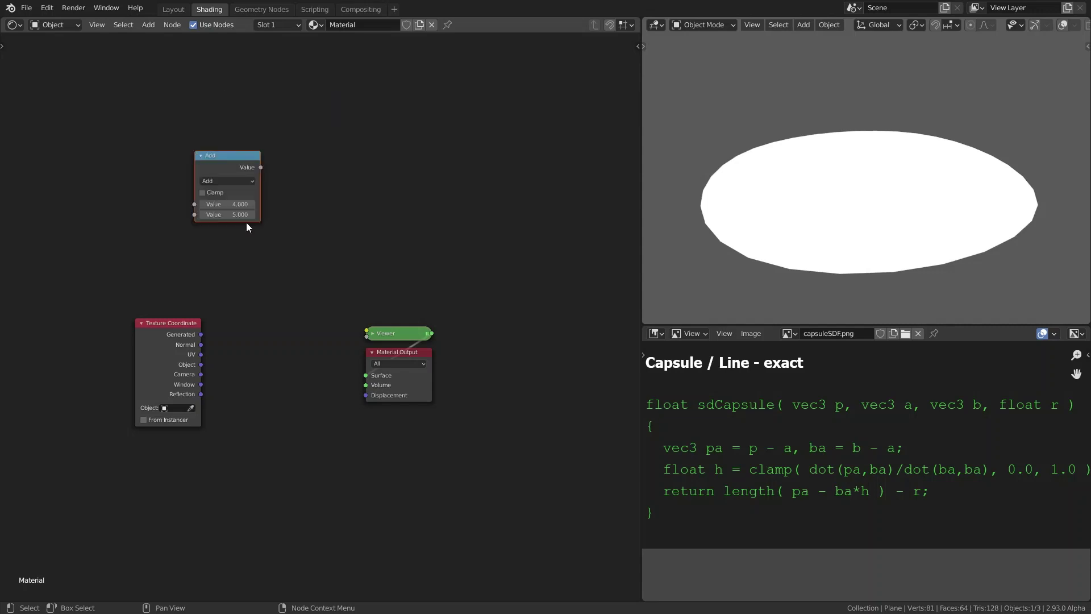
pyautogui.scroll(1, 425, 203)
pyautogui.scroll(1, 390, 209)
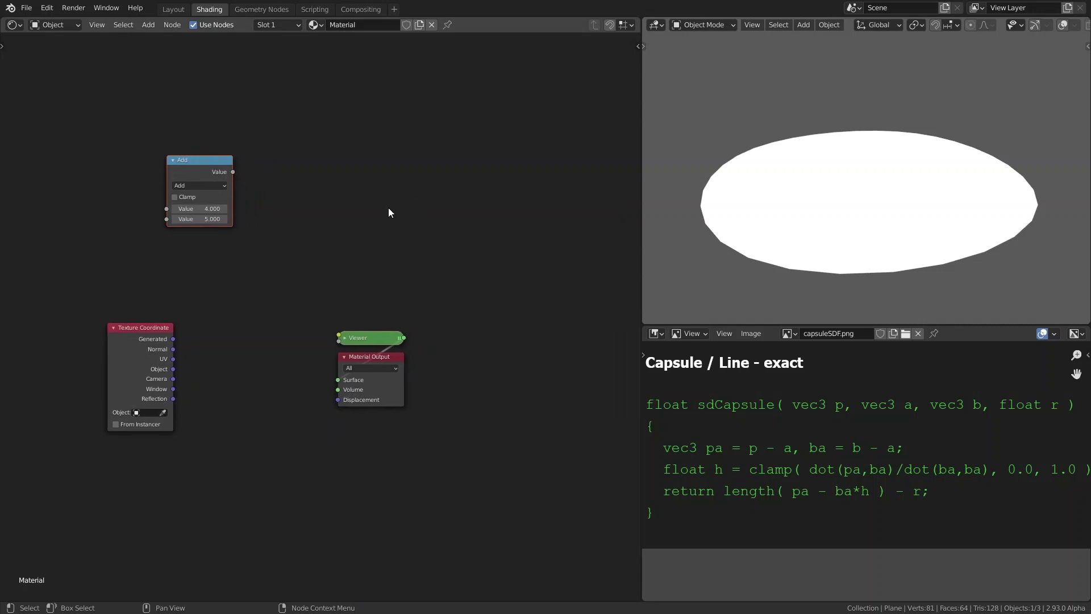
pyautogui.scroll(1, 199, 151)
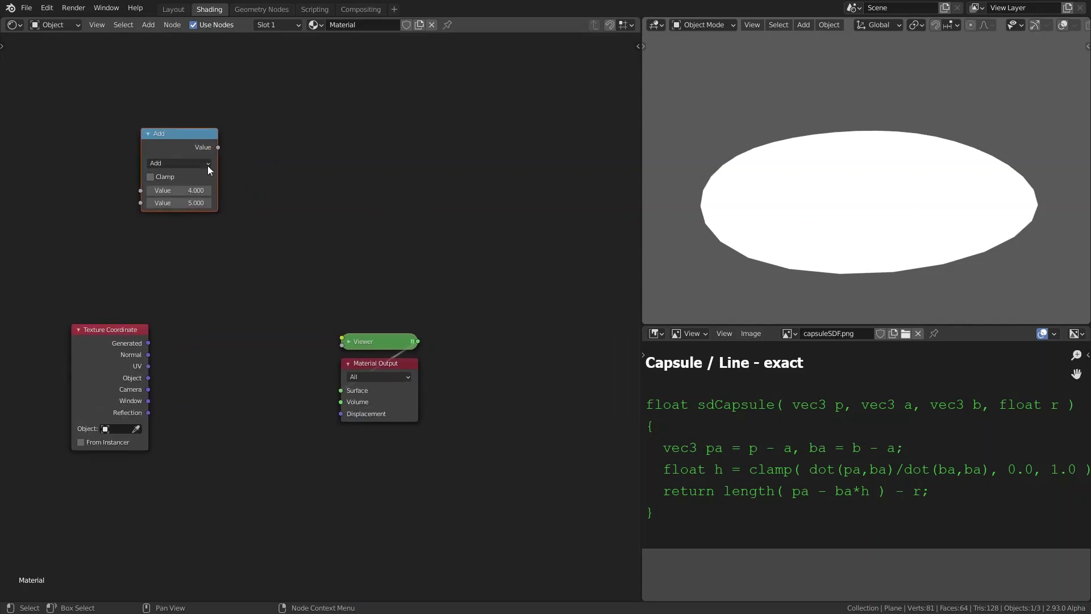
pyautogui.press('x')
pyautogui.scroll(-2, 351, 153)
pyautogui.scroll(-1, 369, 168)
pyautogui.moveTo(369, 168); pyautogui.dragTo(310, 182, button='middle')
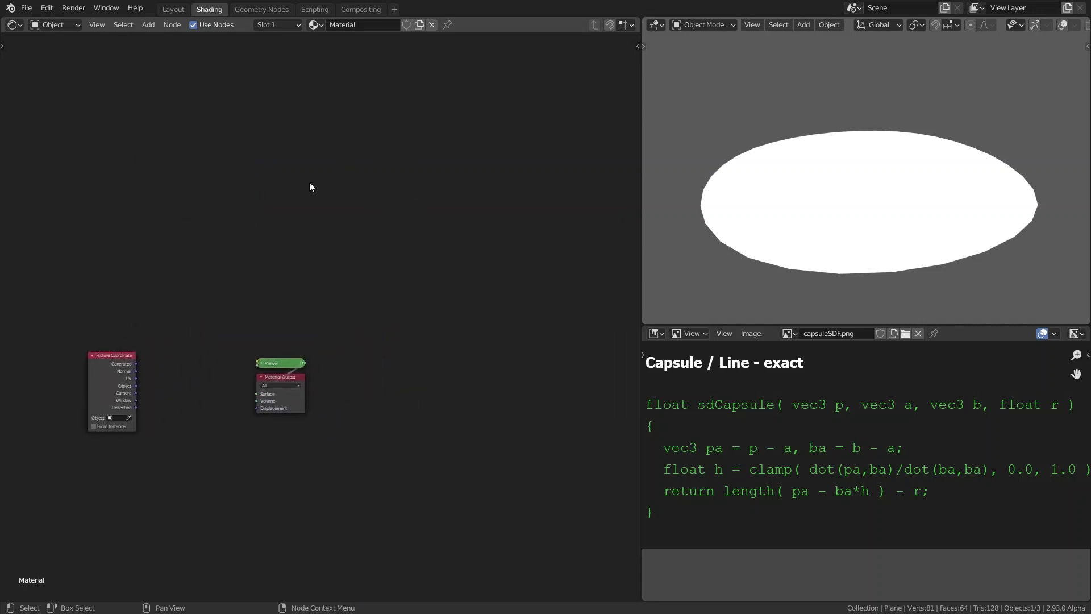
pyautogui.scroll(1, 293, 165)
# - Generate Multiply and Sine nodes from sin(4*6), then delete them
pyautogui.hotkey('alt', 'f')
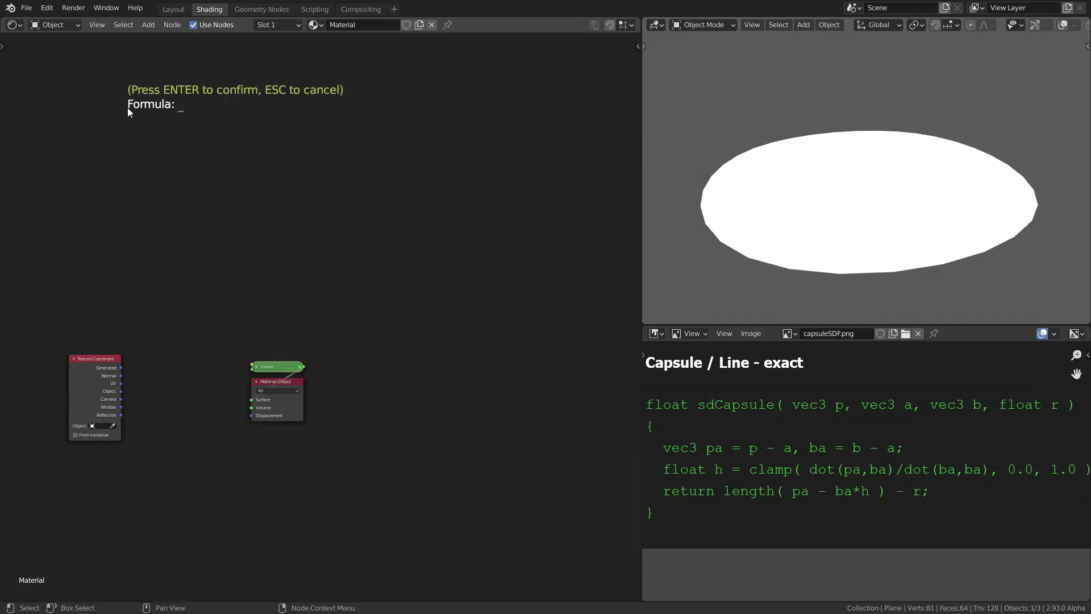
pyautogui.write('sin(')
pyautogui.write('4/')
pyautogui.write('*6')
pyautogui.write(')')
pyautogui.press('Return')
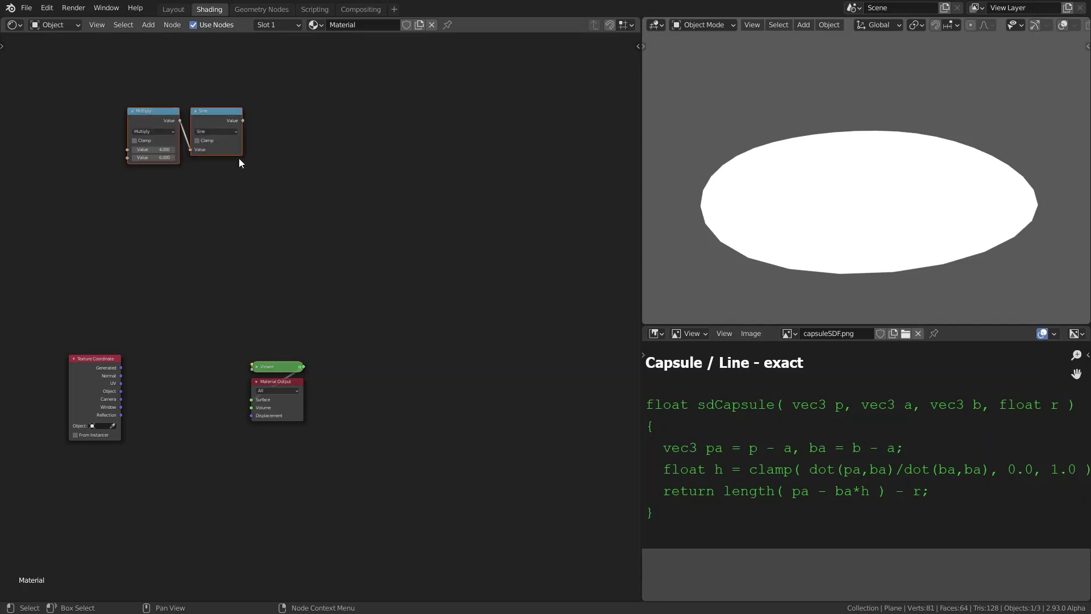
pyautogui.press('Delete')
# - Generate x, y, Add, Divide and Cosine nodes from cos((x+y)/2)
pyautogui.hotkey('alt', 'f')
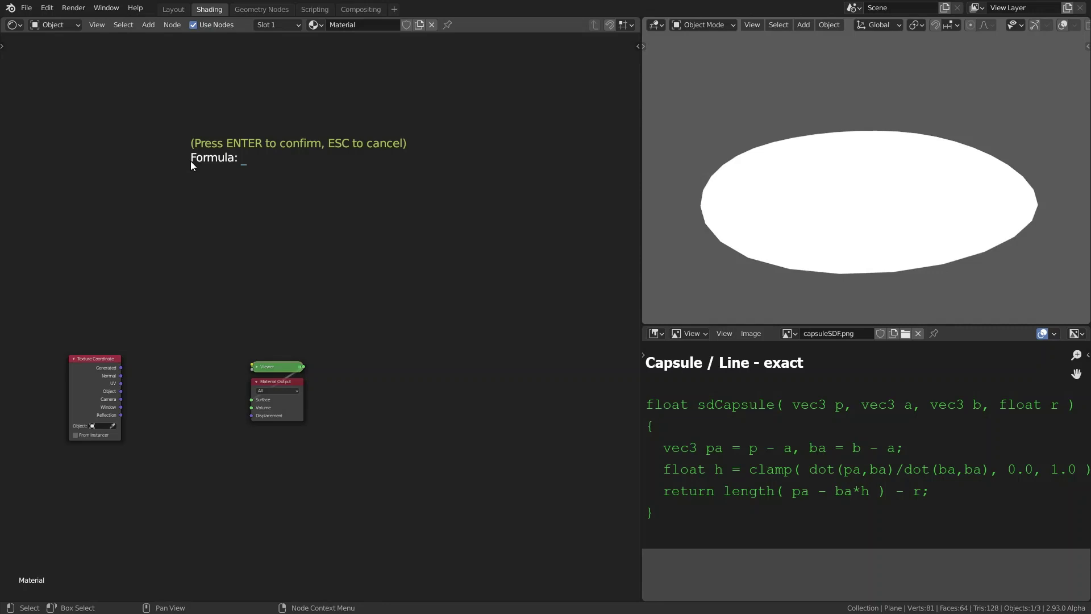
pyautogui.write('cos')
pyautogui.write('(')
pyautogui.write('(x+y')
pyautogui.write(')/2)')
pyautogui.press('Return')
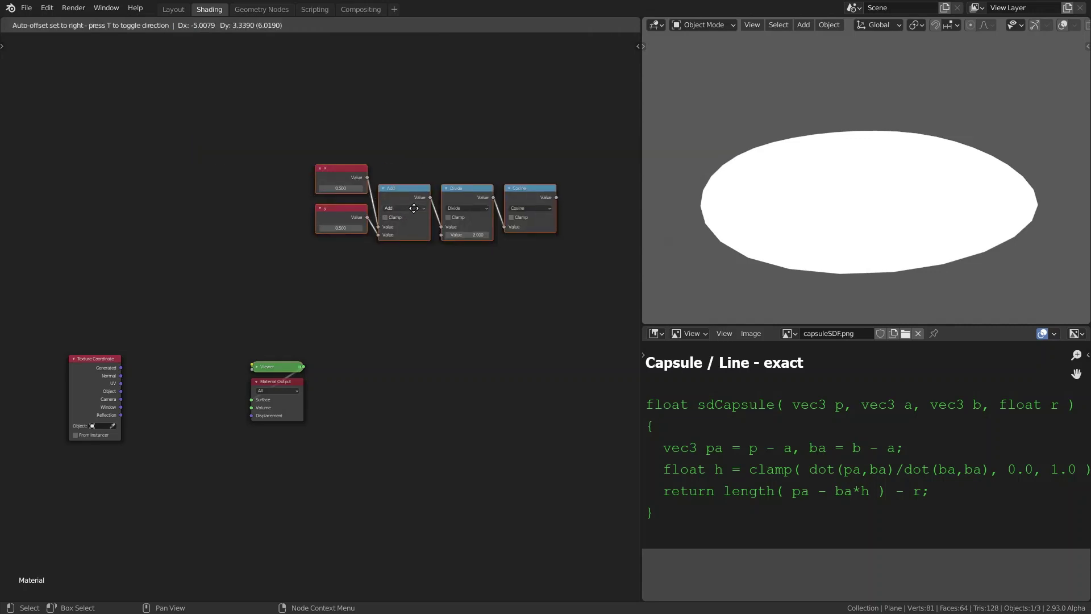
# - Place and delete the cosine chain, regenerate cos((x+y)/2), then delete it again
pyautogui.click(279, 193)
pyautogui.press('x')
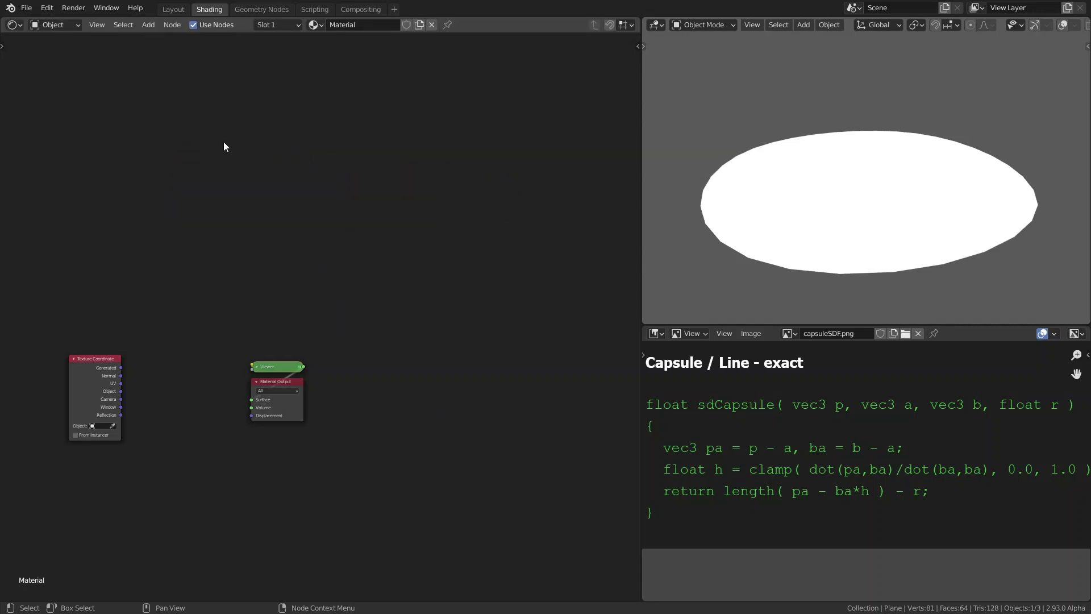
pyautogui.press('e')
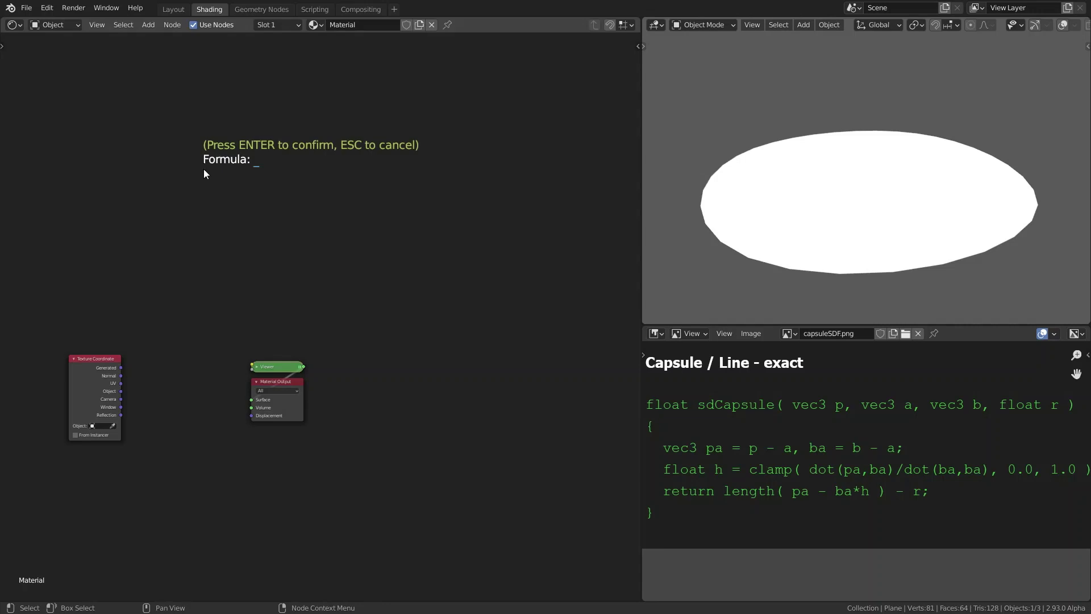
pyautogui.write('cos((x+y)/2)')
pyautogui.press('Return')
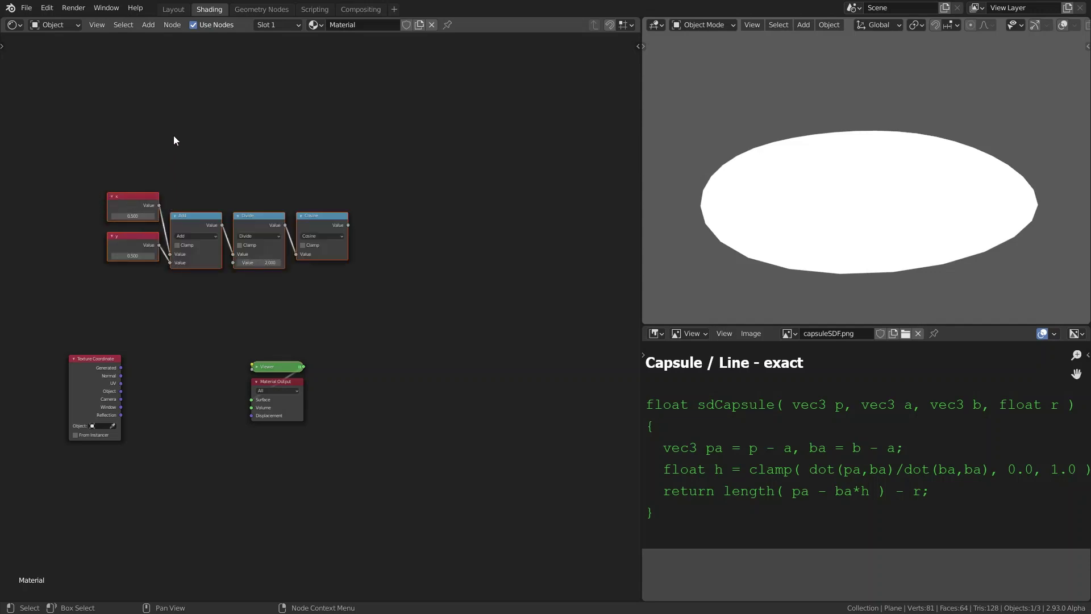
pyautogui.press('x')
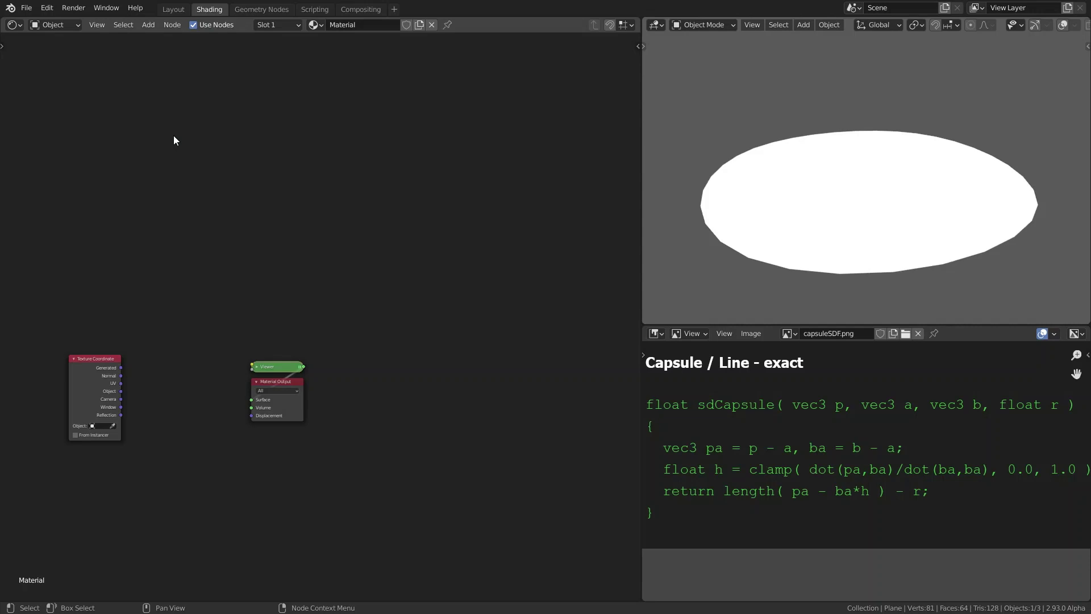
# - Generate x, y, Add and Dot Product nodes from dot({1,0,1}, x+y), then delete them
pyautogui.hotkey('ctrl', 'f')
pyautogui.write('do')
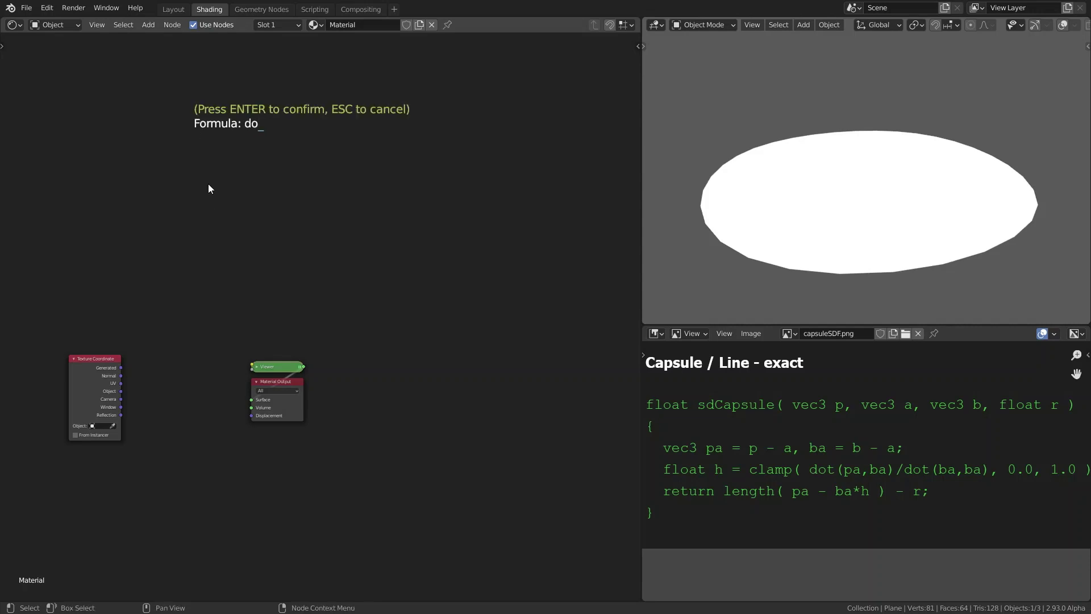
pyautogui.write('t(')
pyautogui.write('{1,0,1')
pyautogui.write('}')
pyautogui.write('+ y')
pyautogui.press('Return')
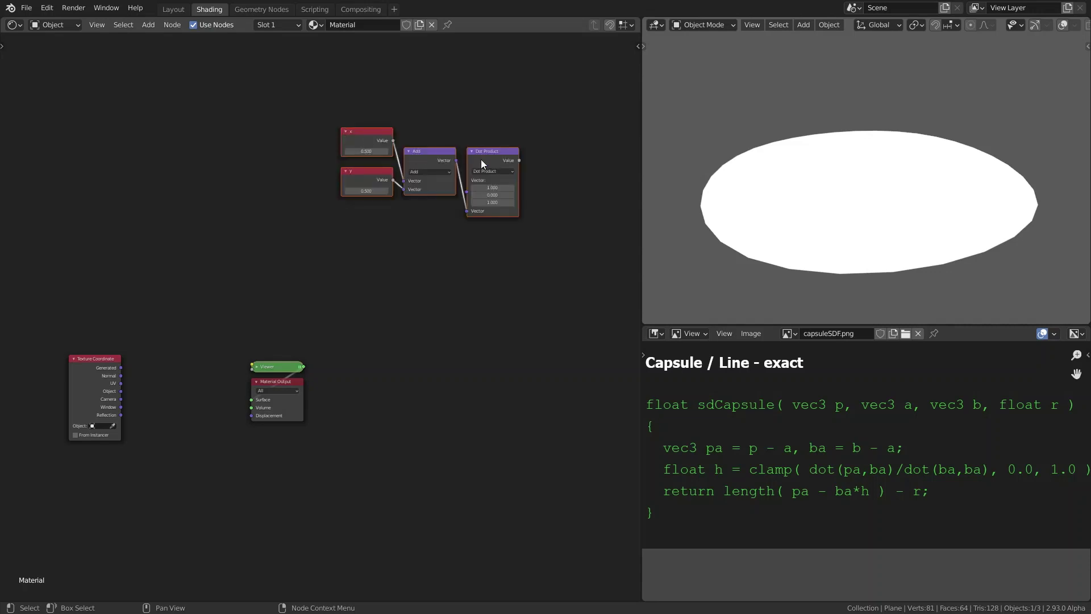
pyautogui.press('Delete')
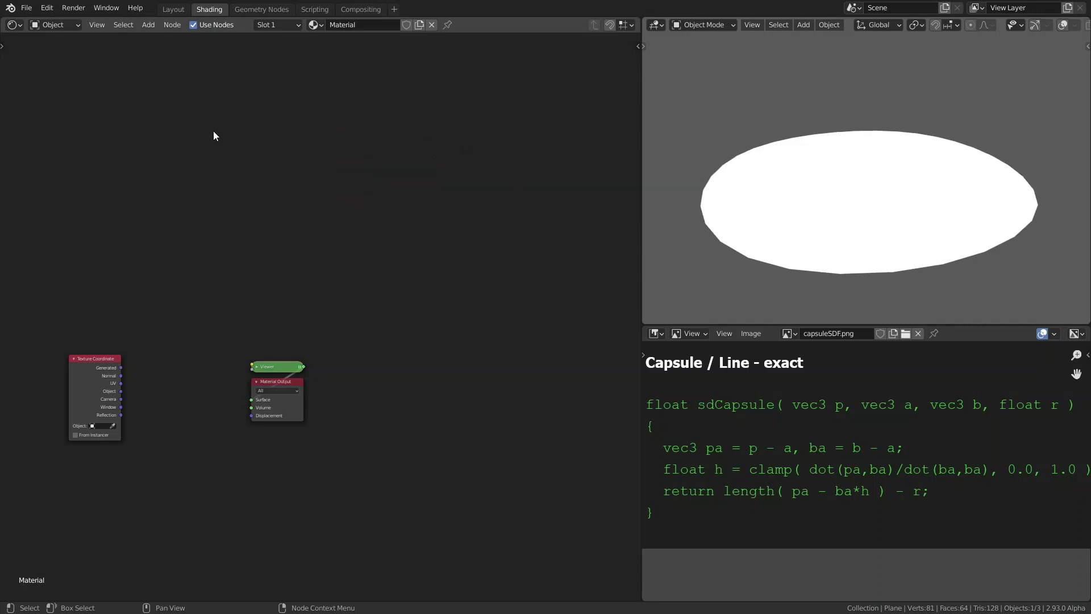
# - Build z=x+y; h=g+f; z*h into Value, Add, Multiply and Divide nodes, then delete them
pyautogui.hotkey('ctrl', 'm')
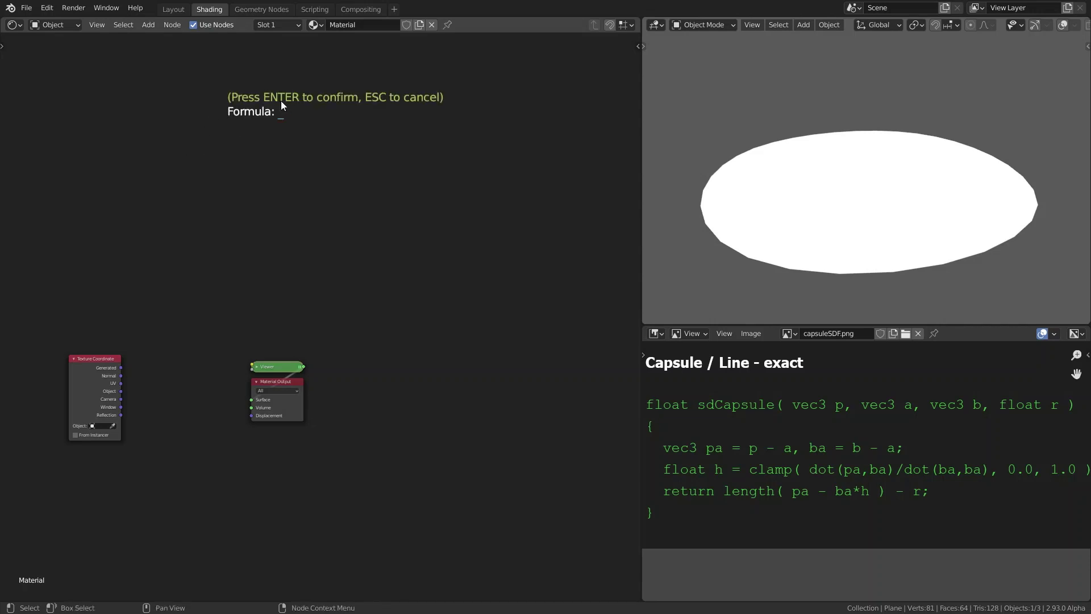
pyautogui.write('z= ')
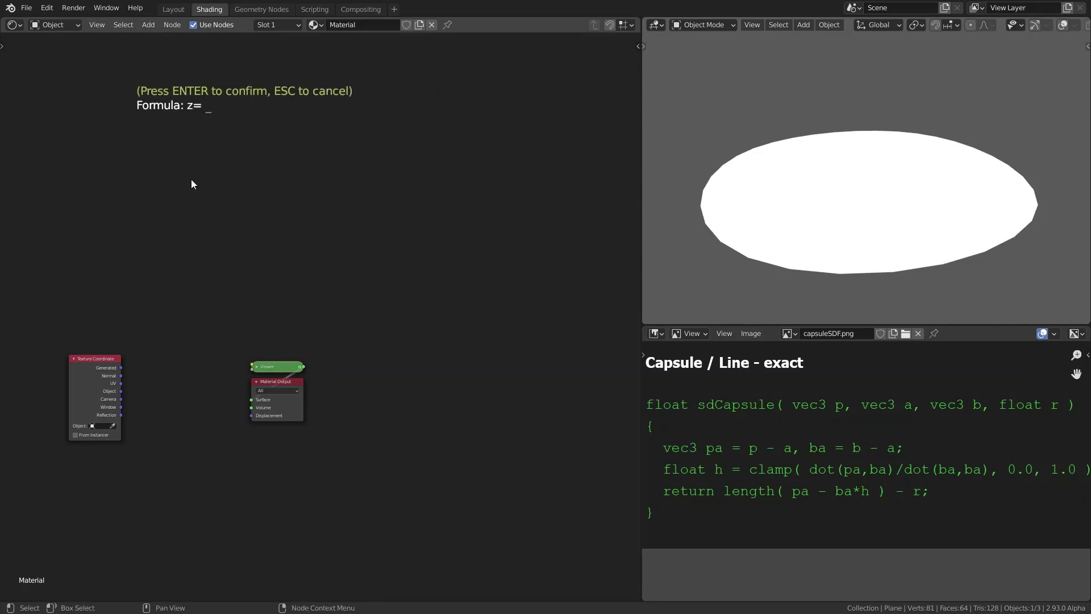
pyautogui.write('x+y')
pyautogui.write('; h')
pyautogui.write('= g+f; z')
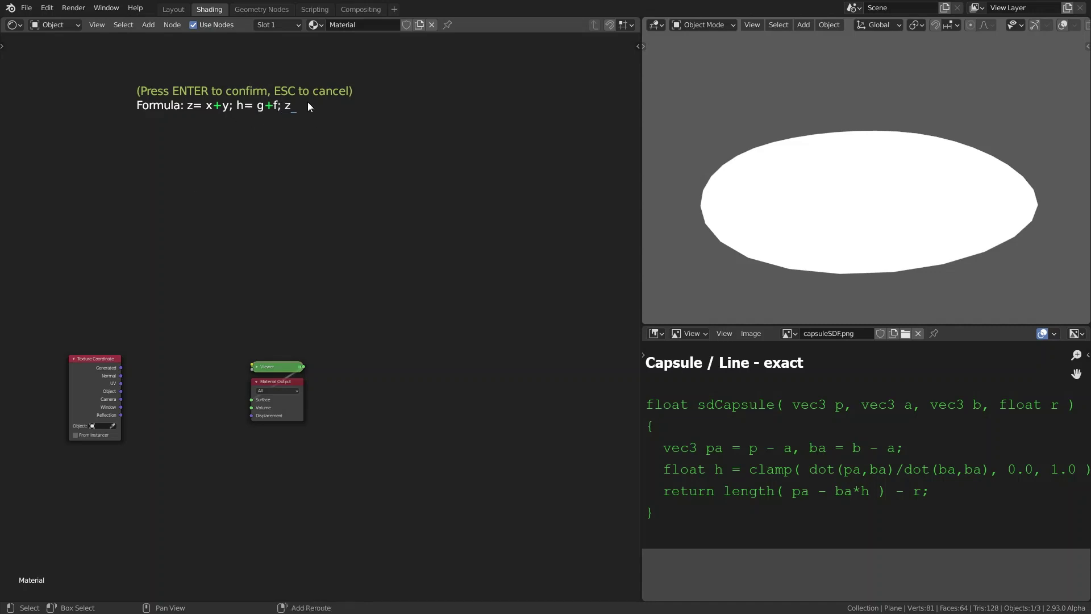
pyautogui.write('*')
pyautogui.press('Return')
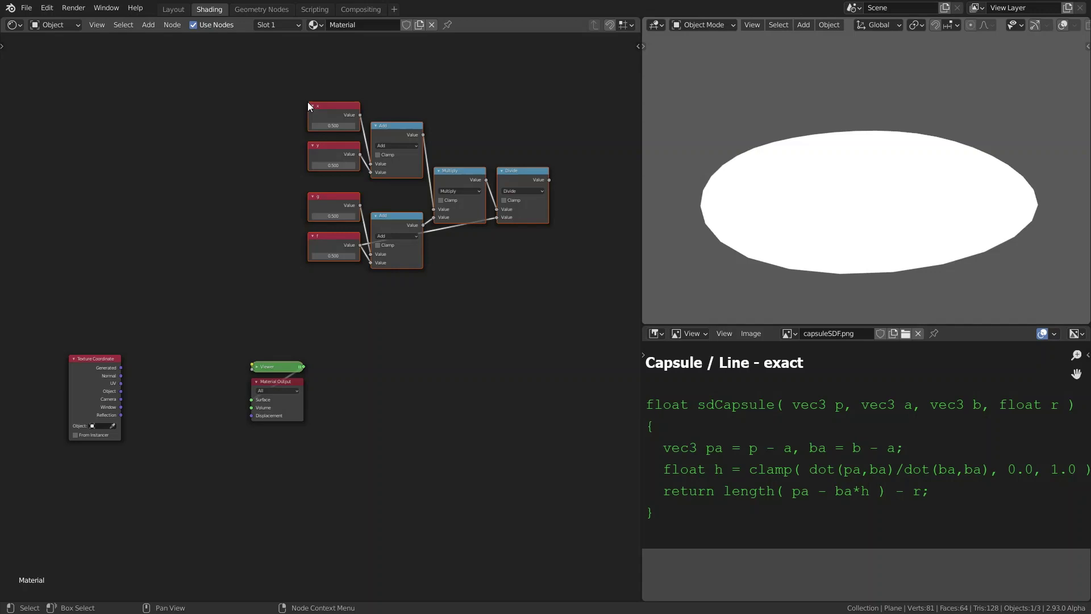
pyautogui.moveTo(490, 137); pyautogui.dragTo(356, 150, button='middle')
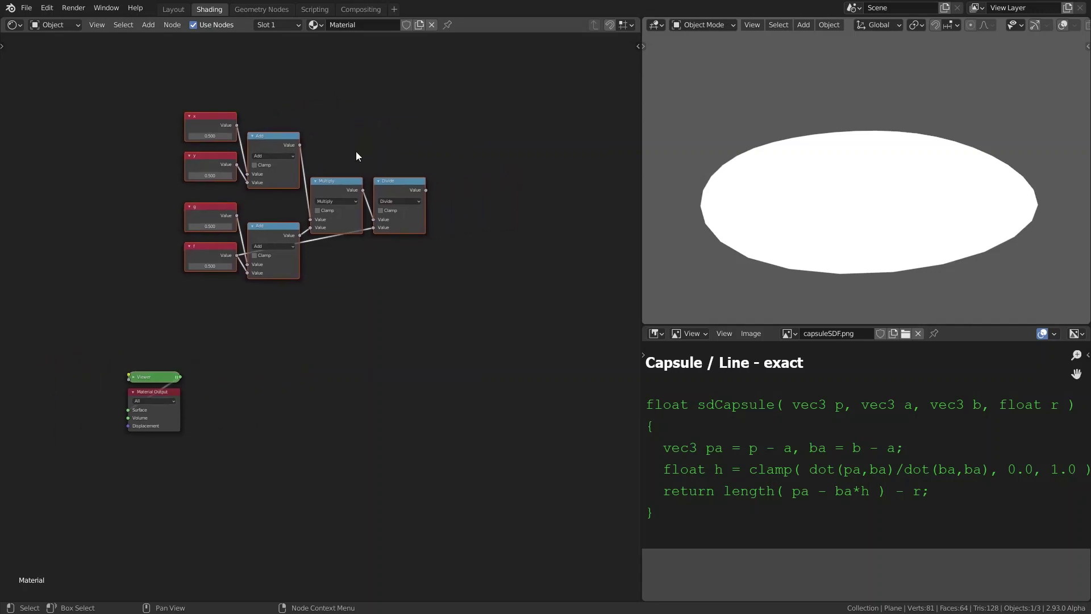
pyautogui.scroll(1, 261, 104)
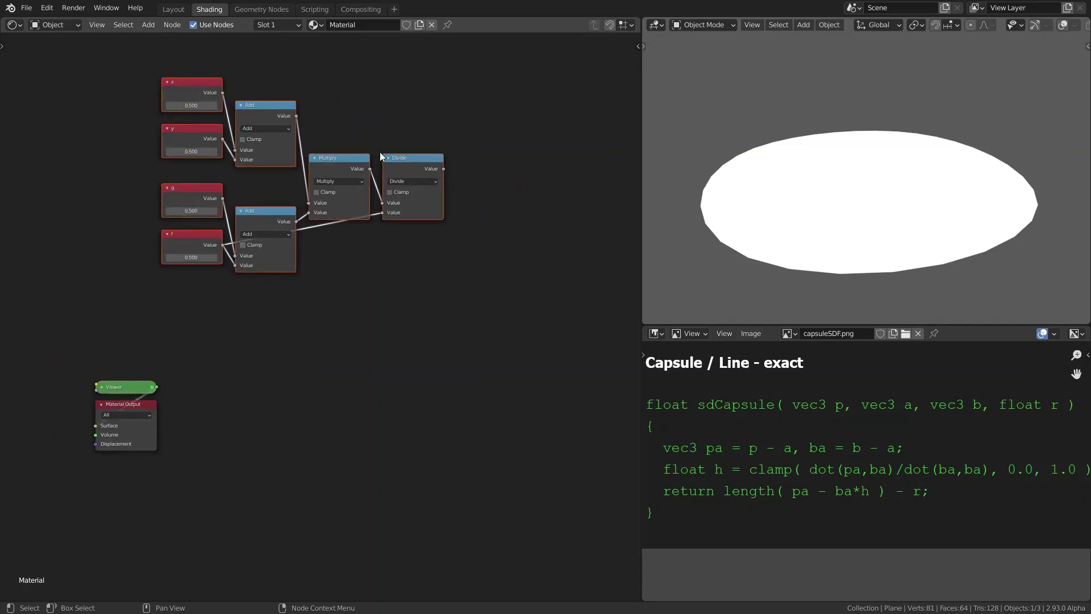
pyautogui.press('Delete')
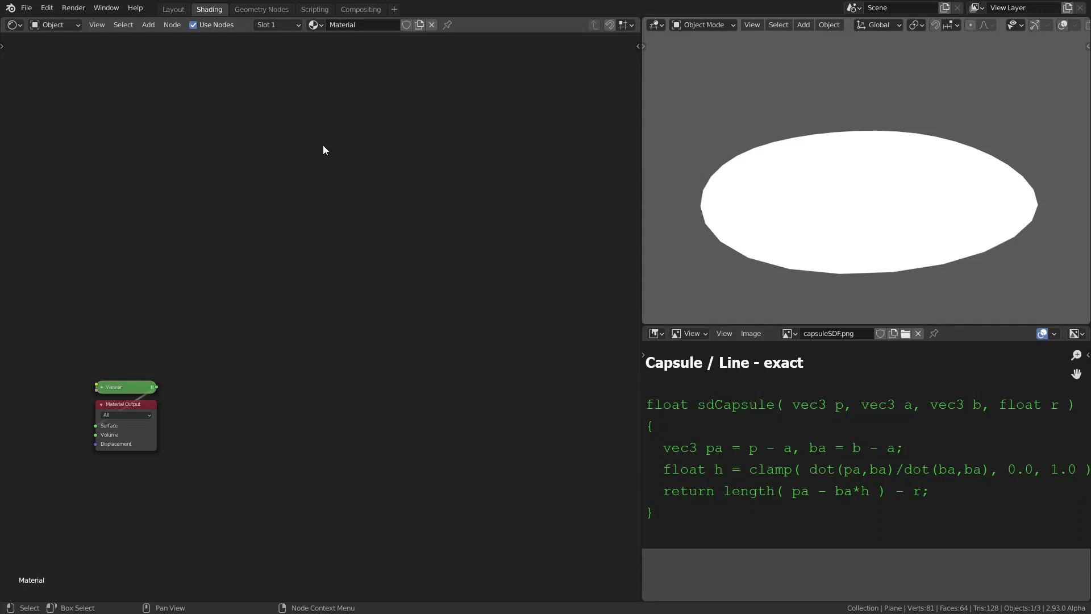
# - Switch to Geometry Nodes and frame the plane and its Subdivision Surface tree
pyautogui.click(262, 10)
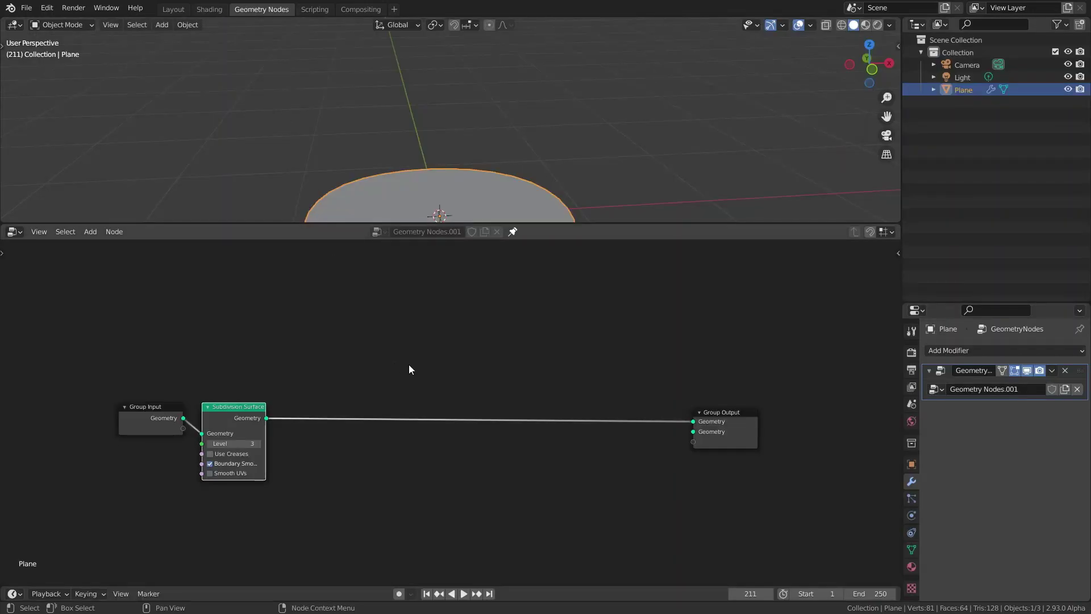
pyautogui.moveTo(409, 369); pyautogui.dragTo(340, 343, button='middle')
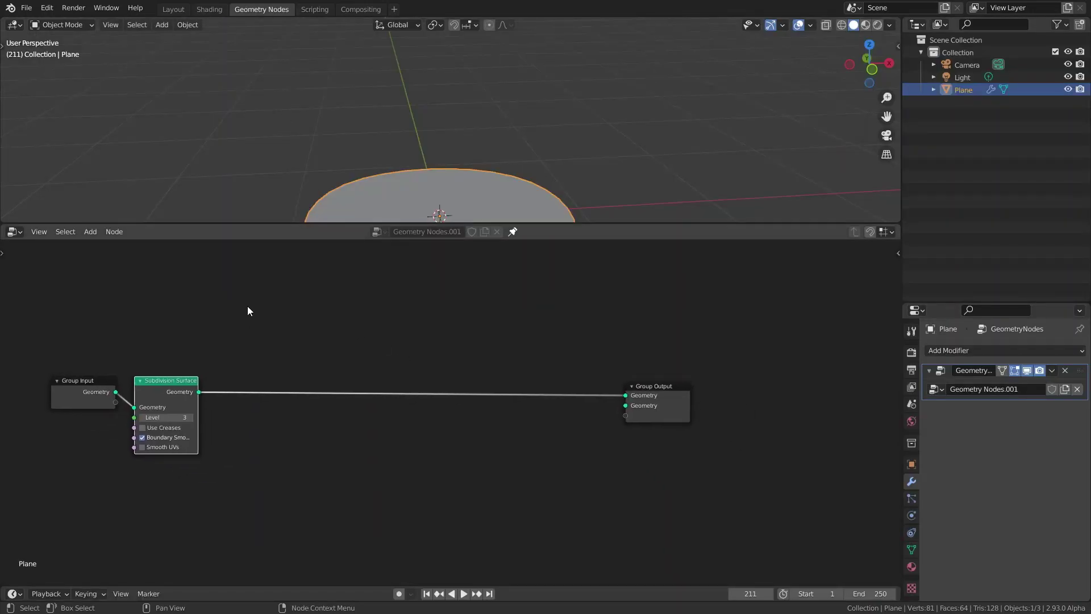
pyautogui.scroll(-3, 398, 162)
pyautogui.scroll(2, 454, 181)
pyautogui.scroll(-2, 448, 172)
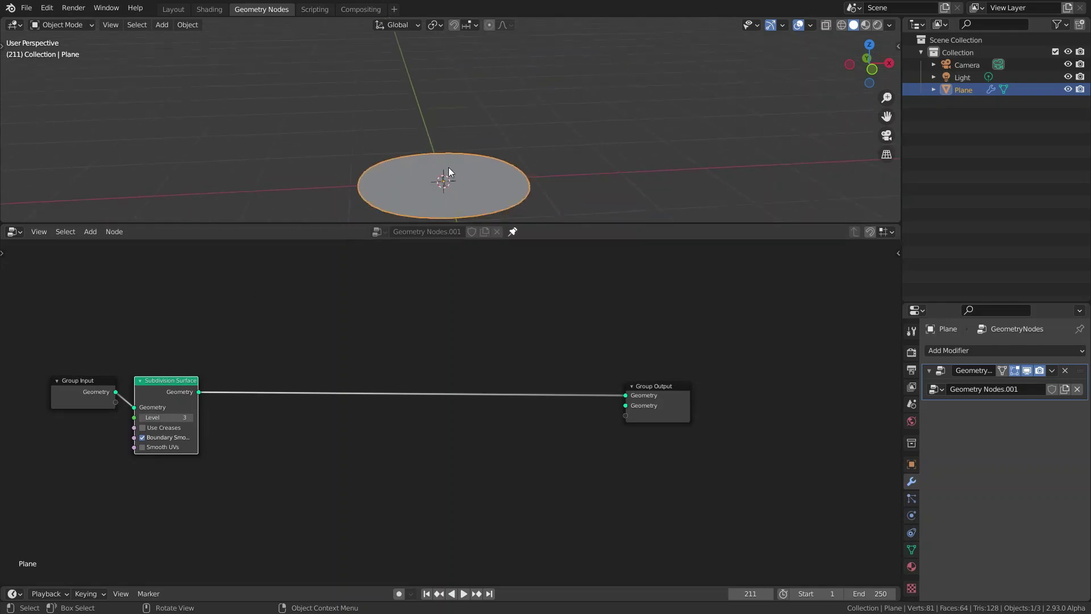
pyautogui.moveTo(449, 167); pyautogui.dragTo(386, 128, button='middle')
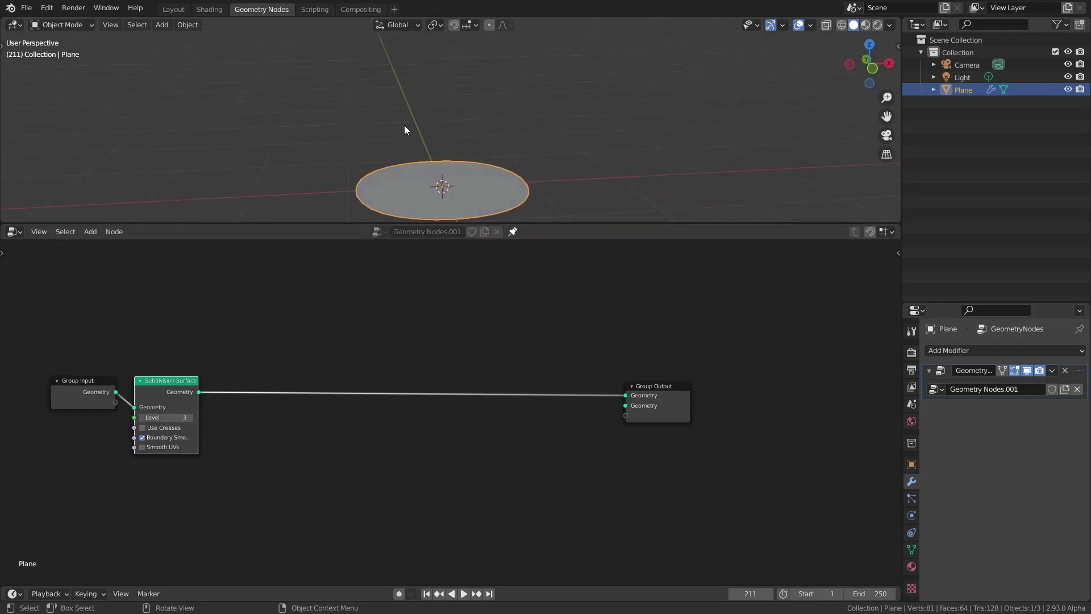
# - Enter the position formula z = x*x + y*y and place the Attribute Separate, Math and Combine nodes
pyautogui.press('e')
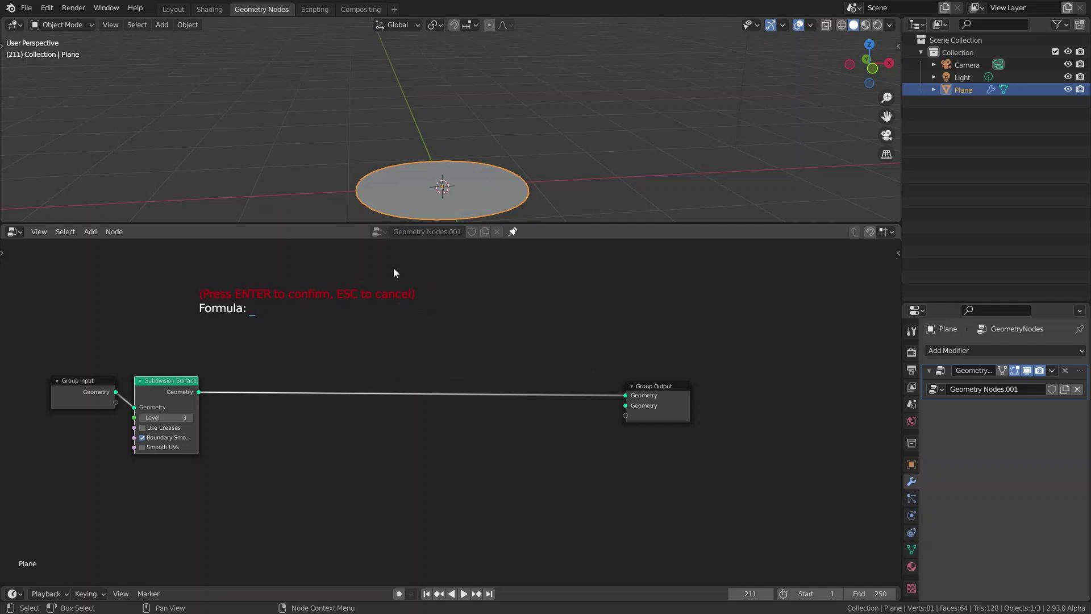
pyautogui.write('positio')
pyautogui.write('n.')
pyautogui.write('xy;')
pyautogui.write('z=')
pyautogui.press('BackSpace')
pyautogui.write('*x')
pyautogui.write(' + y*')
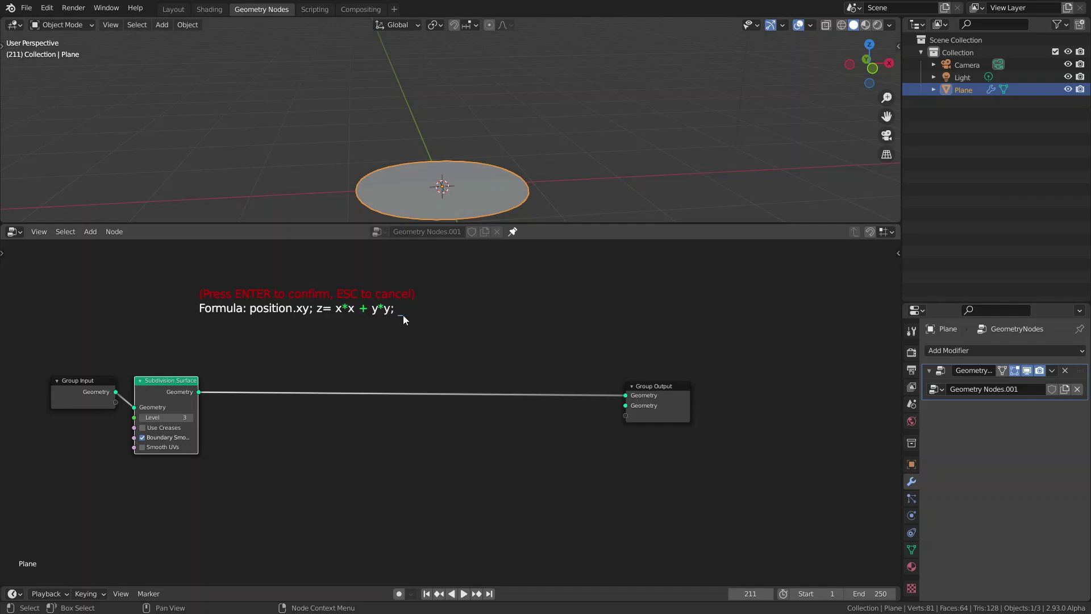
pyautogui.write('{')
pyautogui.write('= ')
pyautogui.write('{')
pyautogui.write('x,y,z')
pyautogui.write('}')
pyautogui.press('Return')
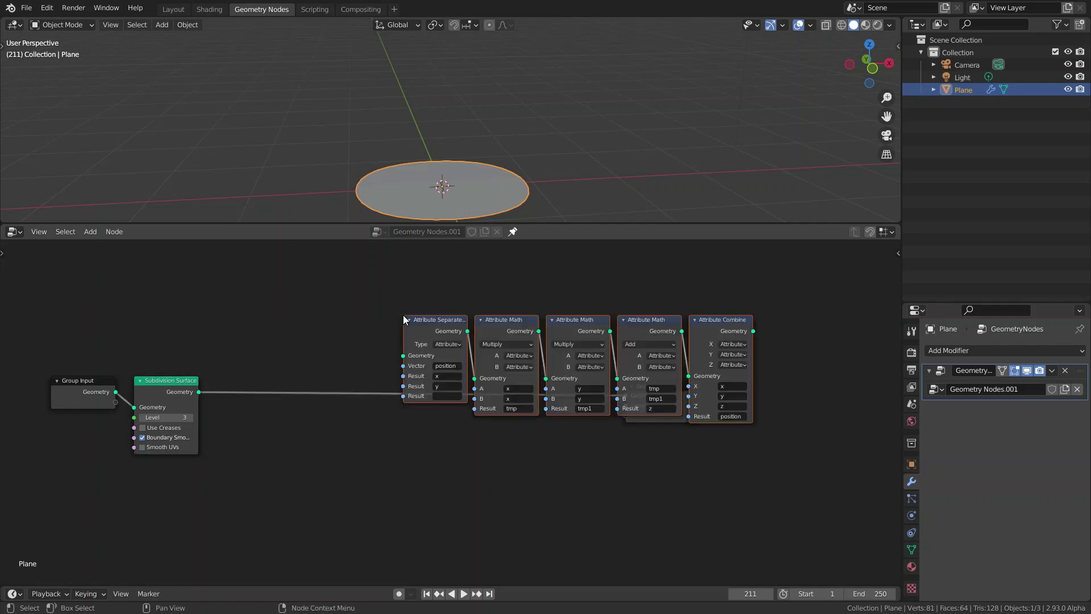
pyautogui.click(469, 284)
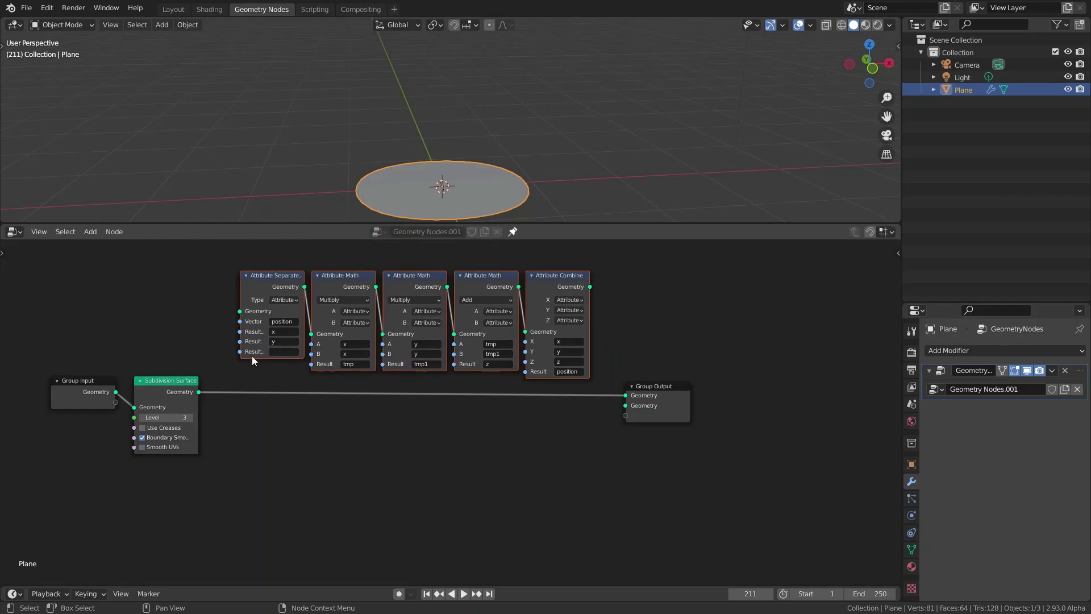
# - Feed Subdivision Surface into the chain, preview the bowl shape, then route geometry straight to the output
pyautogui.moveTo(198, 392); pyautogui.dragTo(241, 311)
pyautogui.keyDown('ctrl'); pyautogui.keyDown('shift'); pyautogui.click(572, 285); pyautogui.keyUp('shift'); pyautogui.keyUp('ctrl')
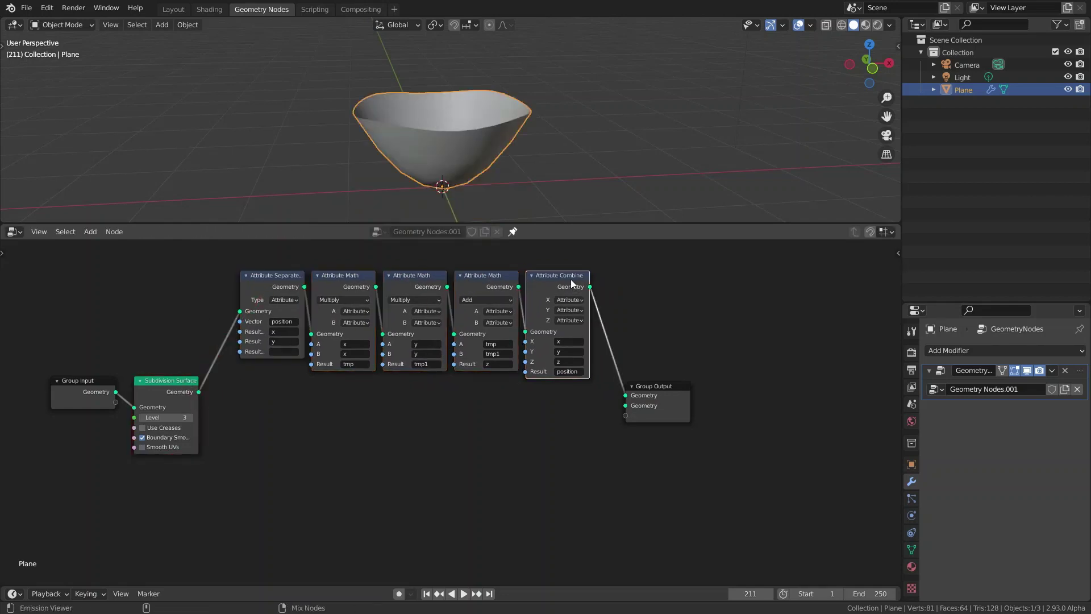
pyautogui.moveTo(491, 182)
pyautogui.mouseDown(button='middle')
pyautogui.moveTo(441, 158)
pyautogui.moveTo(458, 182)
pyautogui.mouseUp(button='middle')
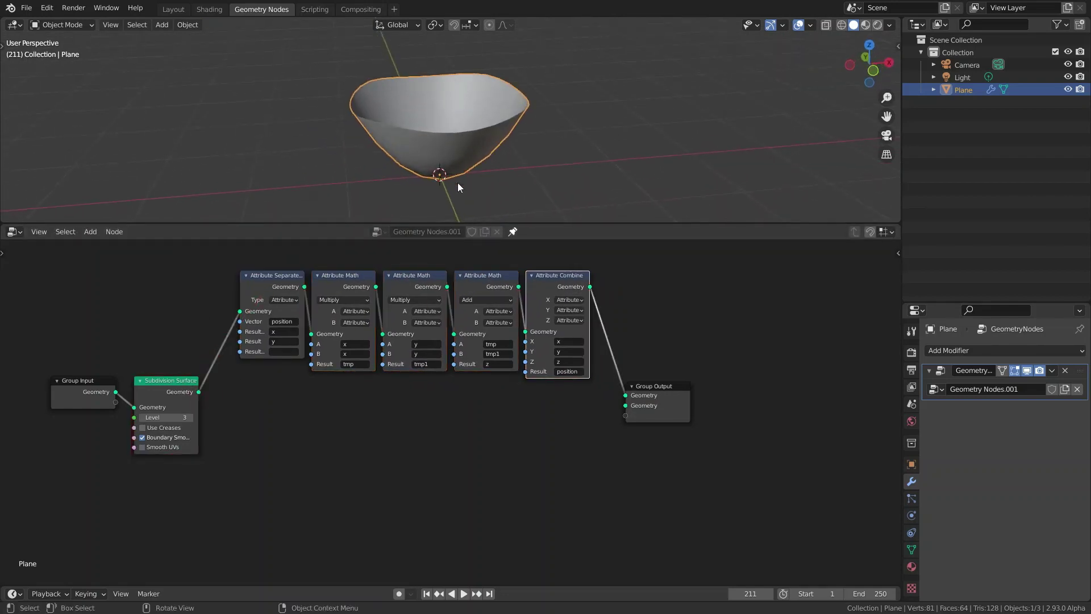
pyautogui.keyDown('ctrl'); pyautogui.keyDown('shift'); pyautogui.click(193, 389); pyautogui.keyUp('shift'); pyautogui.keyUp('ctrl')
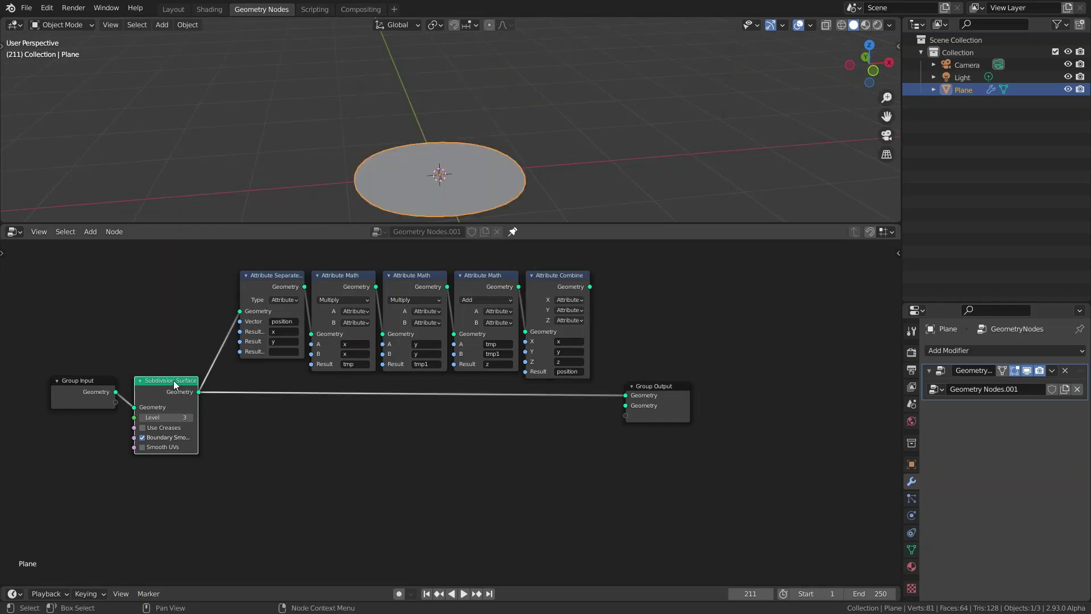
# - Return to Shading with the shader nodes centred and the capsule SDF code reference in view
pyautogui.click(210, 11)
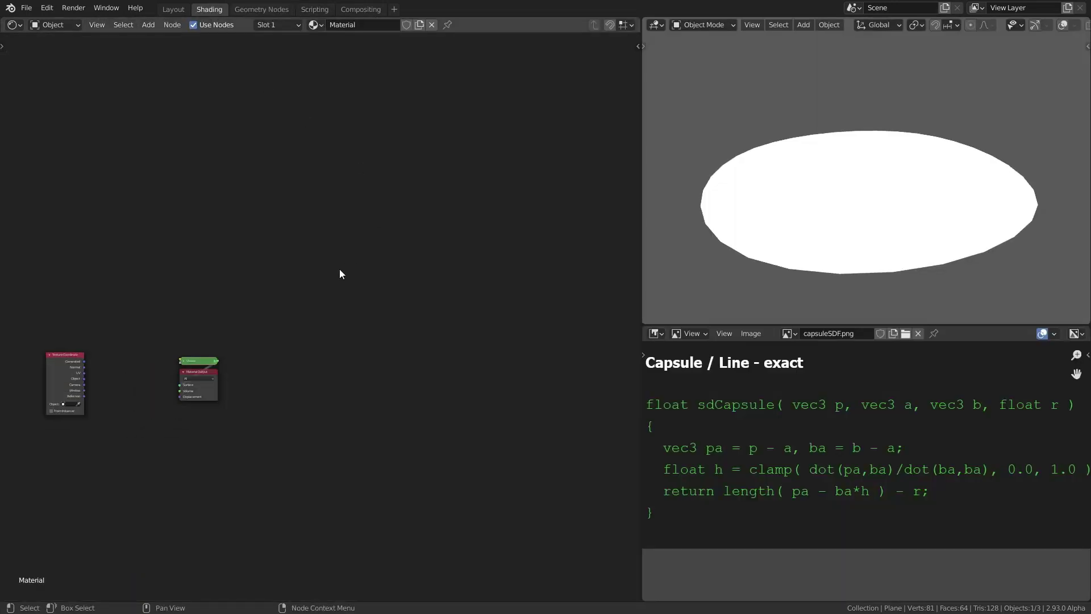
pyautogui.moveTo(229, 338)
pyautogui.mouseDown(button='middle')
pyautogui.moveTo(269, 302)
pyautogui.moveTo(378, 278)
pyautogui.mouseUp(button='middle')
pyautogui.scroll(1, 397, 316)
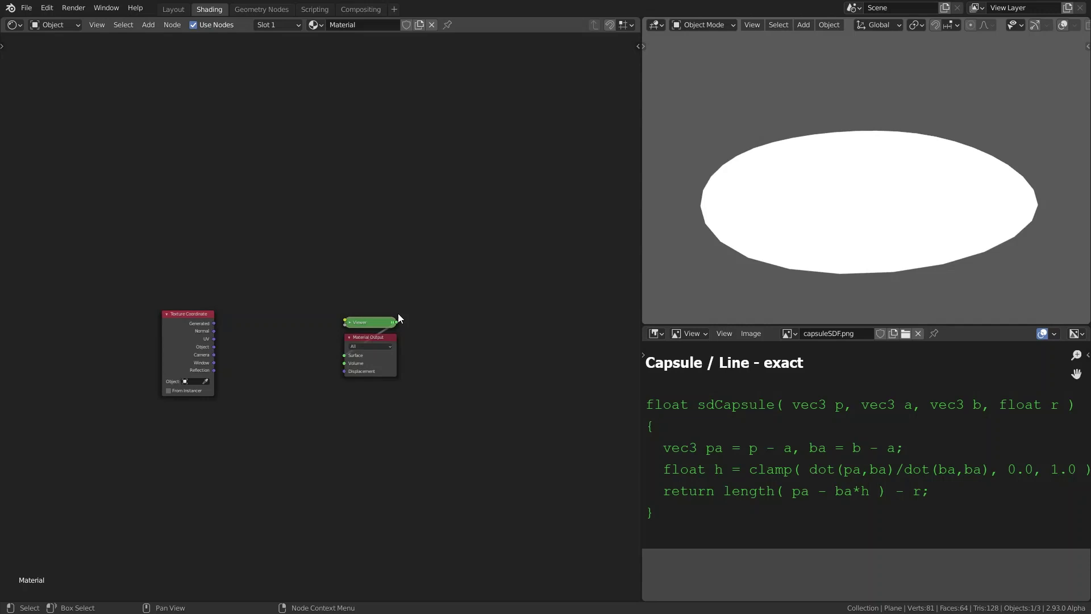
pyautogui.scroll(1, 397, 316)
pyautogui.scroll(-1, 902, 436)
pyautogui.scroll(1, 894, 439)
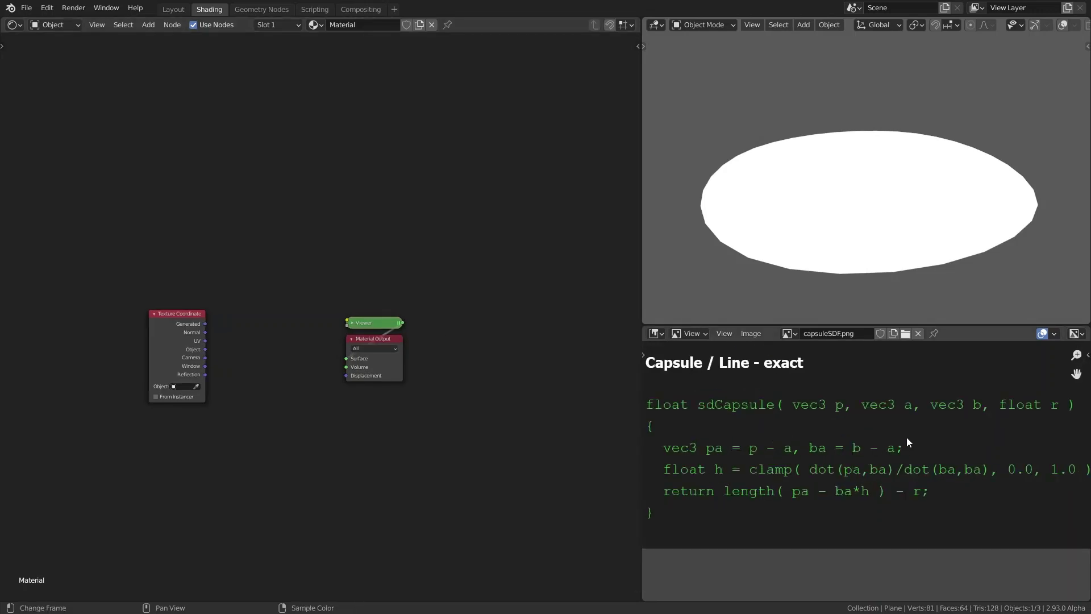
pyautogui.moveTo(906, 437); pyautogui.dragTo(901, 432, button='middle')
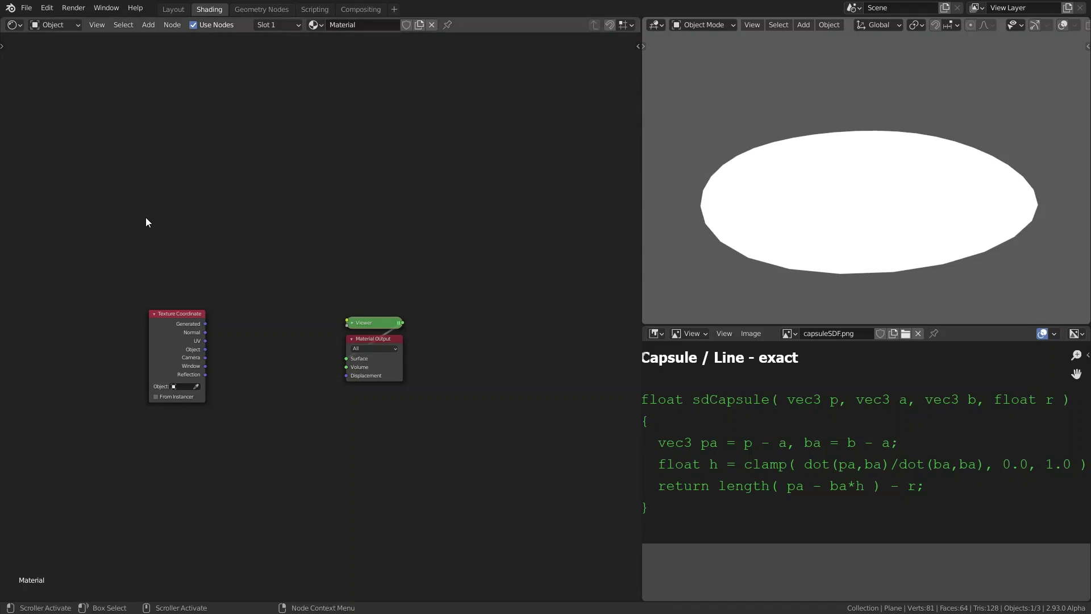
pyautogui.scroll(-1, 147, 222)
pyautogui.moveTo(287, 207); pyautogui.dragTo(156, 250, button='middle')
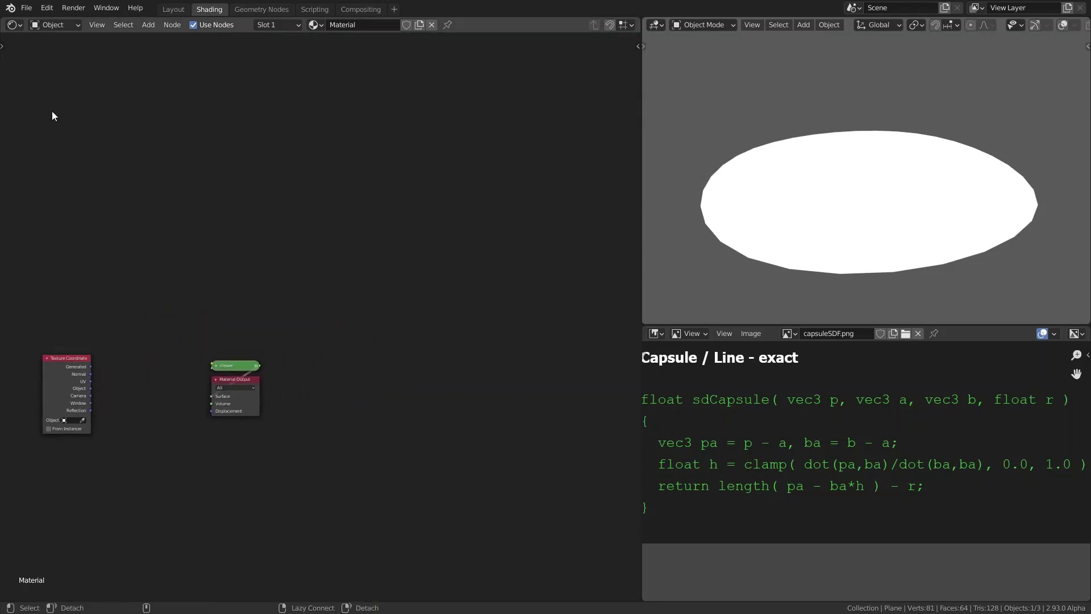
pyautogui.write('e')
pyautogui.write('pa')
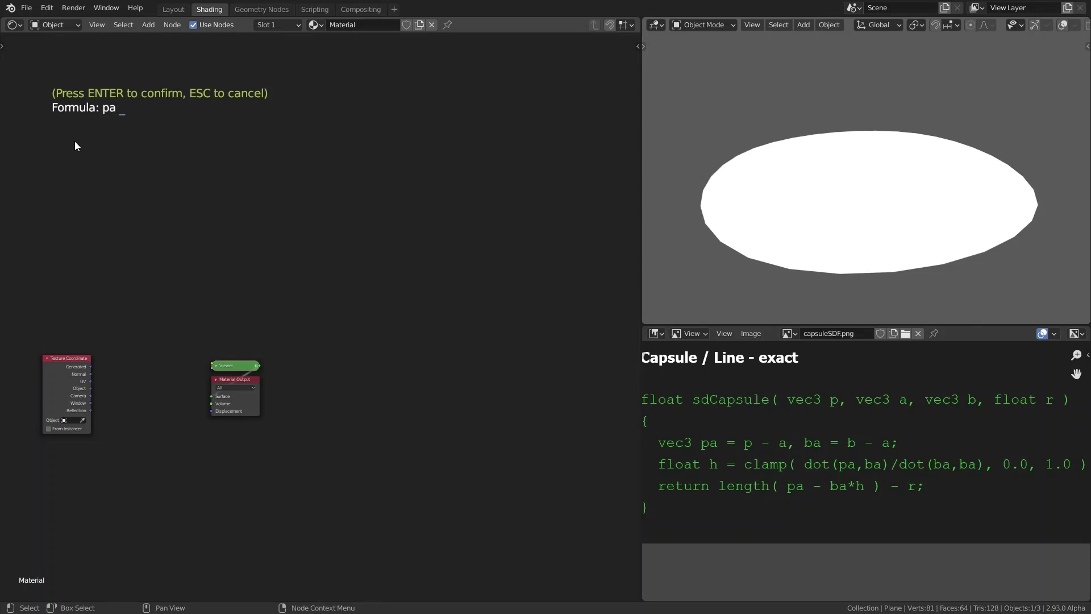
pyautogui.write(' = p')
pyautogui.write(' - a')
pyautogui.write('ba =b')
pyautogui.write(' -a')
# - Confirm the pa/ba subtraction formula to build its nodes, then undo to remove them
pyautogui.press('BackSpace')
pyautogui.write('a')
pyautogui.press('Return')
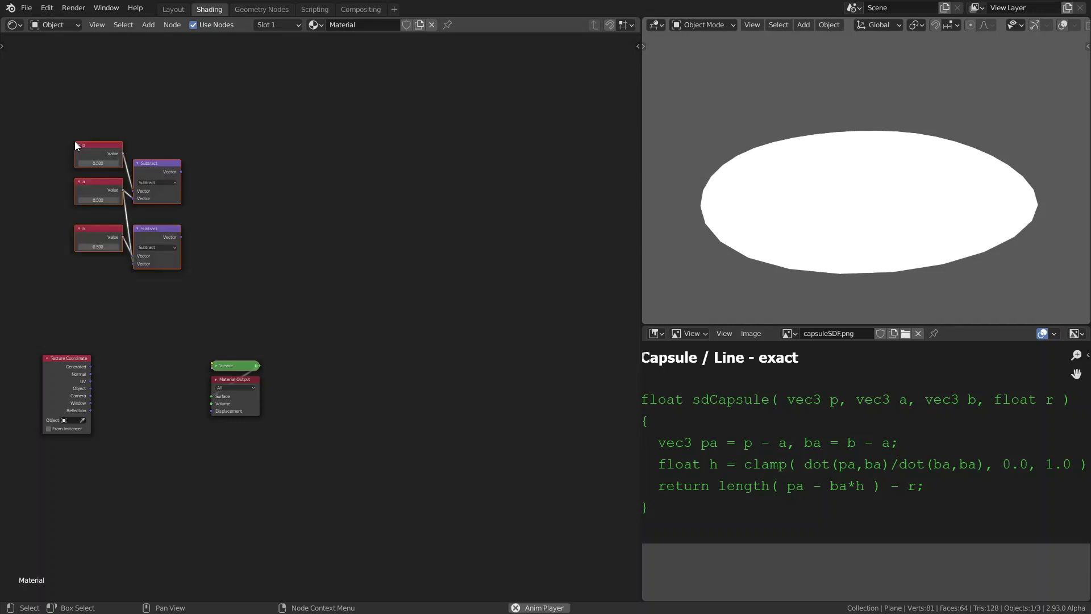
pyautogui.hotkey('ctrl', 'z')
# - Recall the previous formula in a new Alt+F prompt and trim its ending to extend it
pyautogui.hotkey('alt', 'f')
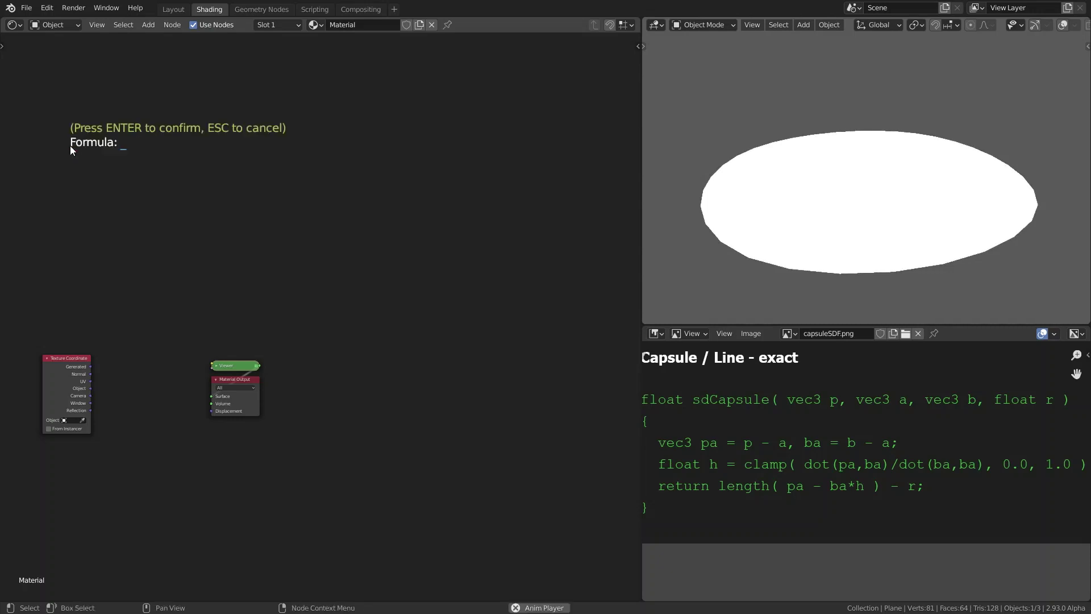
pyautogui.write('pa = p v- a; ba = b v-a;')
pyautogui.write('h = ')
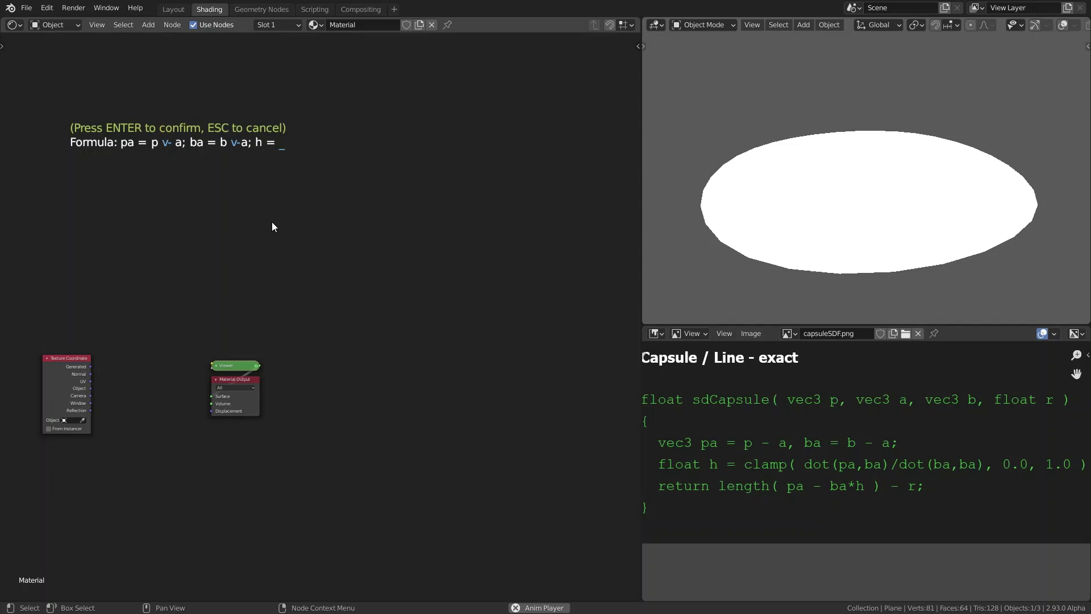
pyautogui.write('clamp(')
pyautogui.write('dot(p')
pyautogui.write('a,ba)')
pyautogui.write(' /')
pyautogui.write(' dot(ba,')
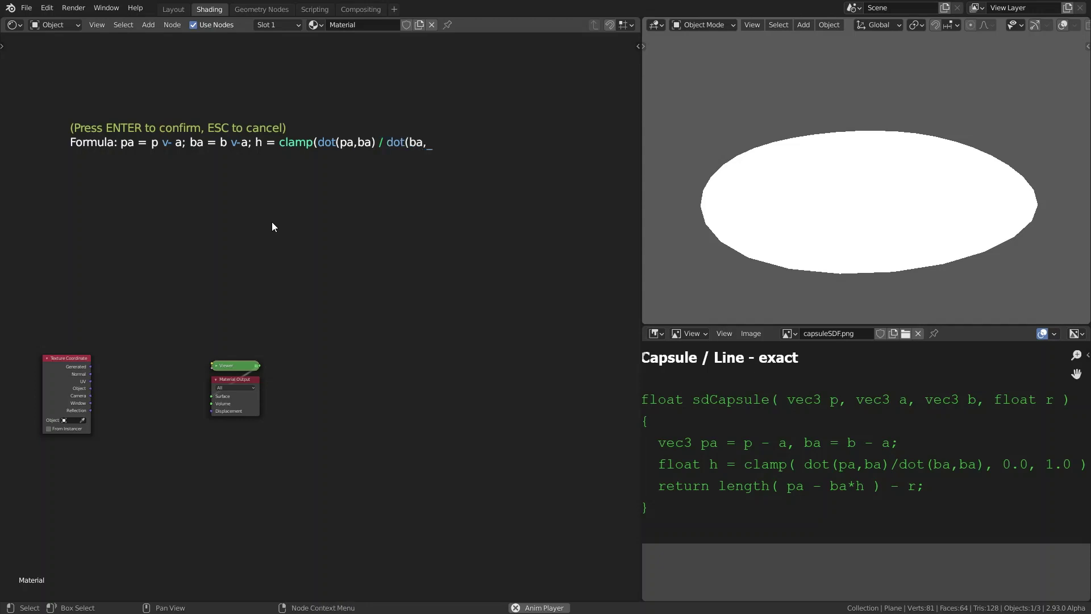
pyautogui.write('a')
pyautogui.write('b')
pyautogui.write(')')
pyautogui.write(')')
pyautogui.write('pa v')
pyautogui.write('- ')
pyautogui.write('ba')
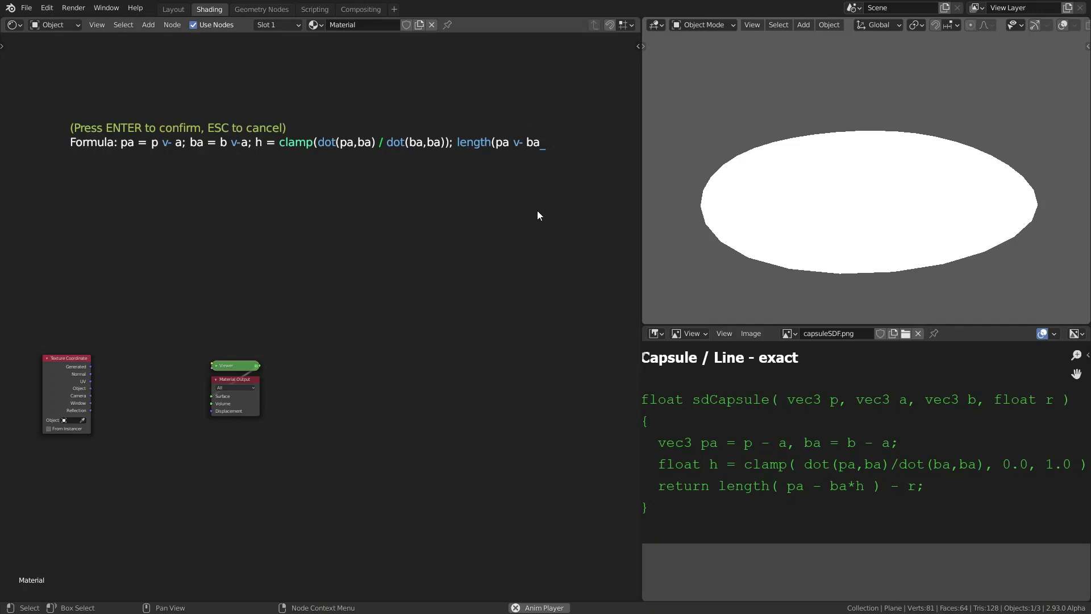
pyautogui.write('*h')
pyautogui.press('BackSpace')
pyautogui.press('BackSpace')
pyautogui.press('BackSpace')
pyautogui.press('BackSpace')
pyautogui.write('scale(')
pyautogui.write('ba, h')
pyautogui.write('))')
# - Generate the full capsule node chain and place it at the upper left of the canvas
pyautogui.press('Return')
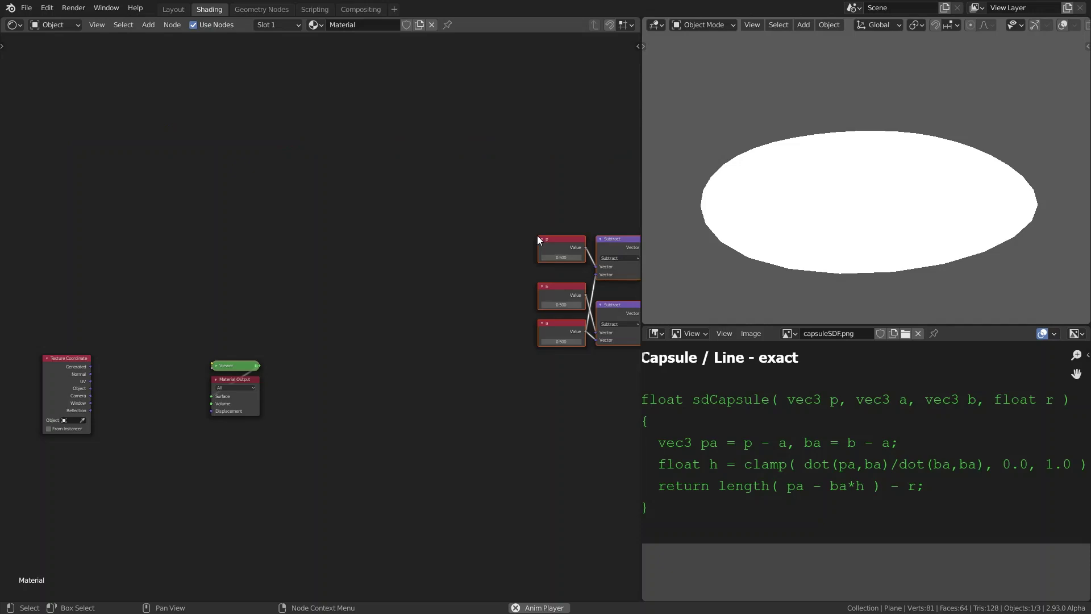
pyautogui.moveTo(537, 235); pyautogui.dragTo(41, 155)
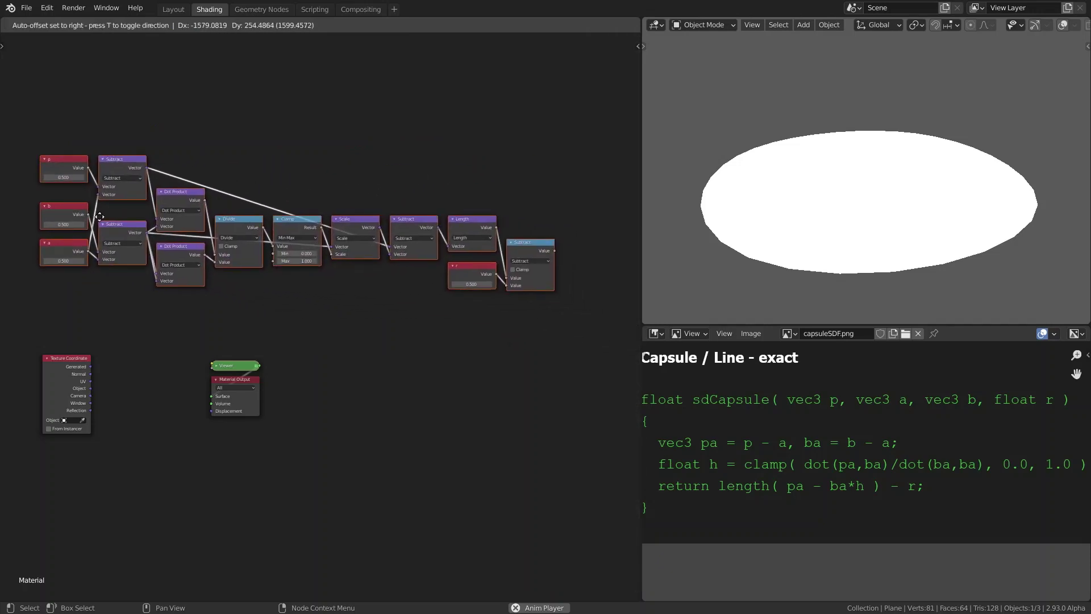
pyautogui.click(100, 217)
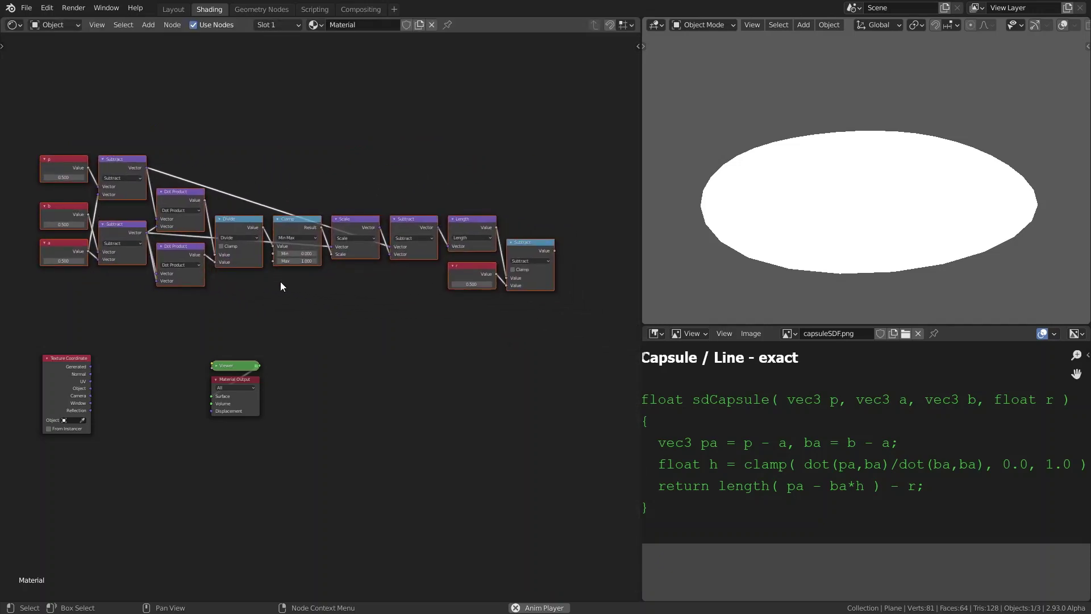